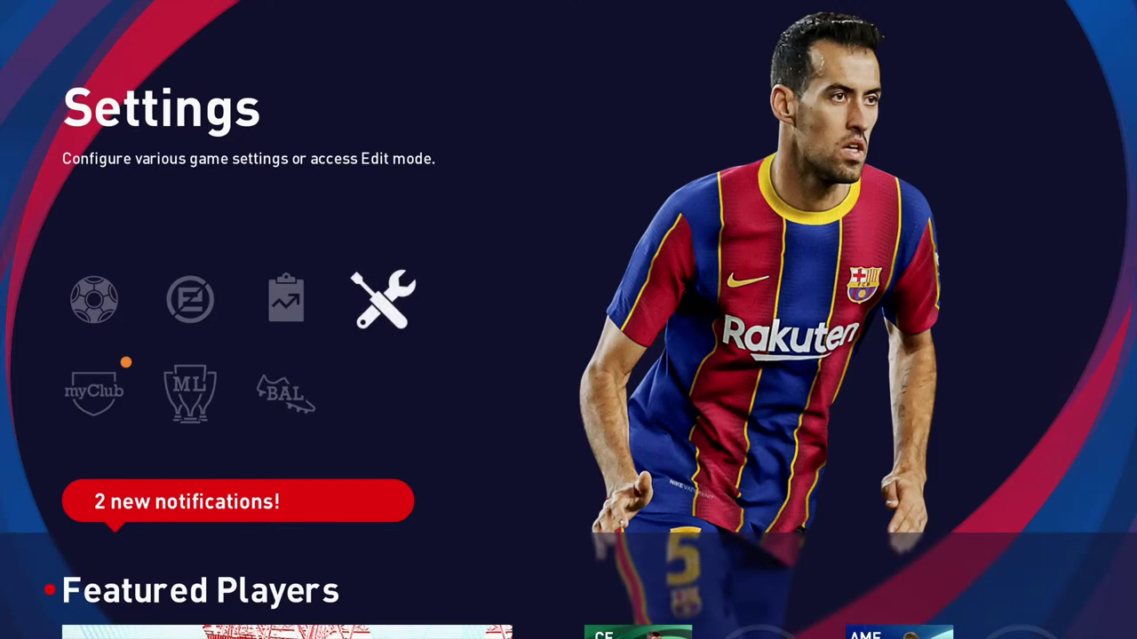
# - Switch to File Explorer and select the PADU PES2021_PESLOX_MSL2021_v3 archive on Cilox Drive (D:)
pyautogui.click(402, 475)
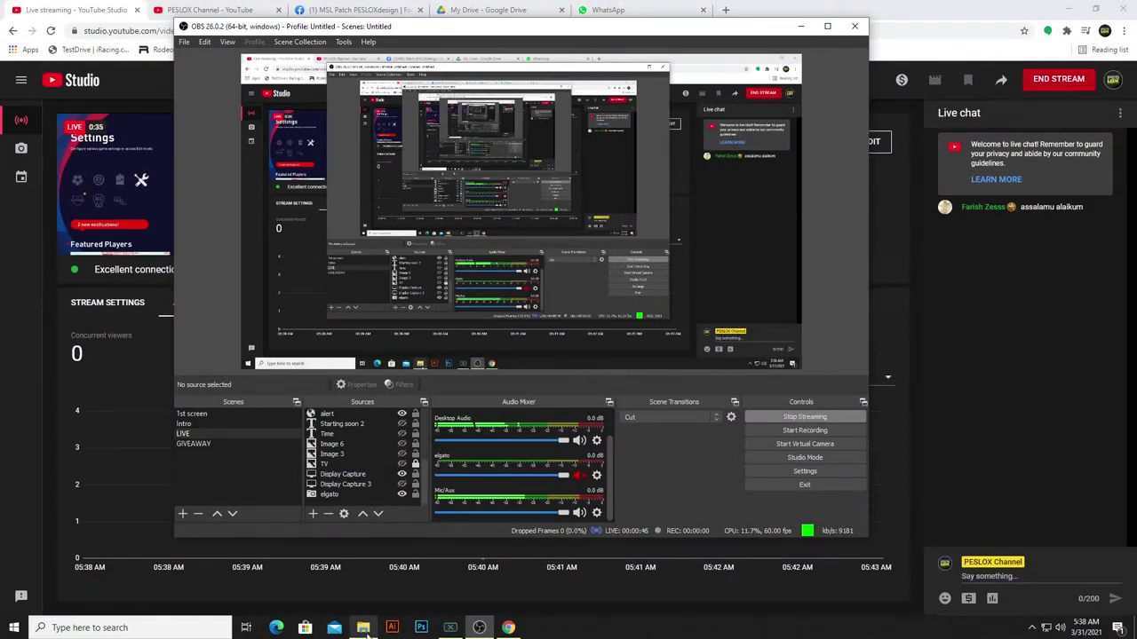
pyautogui.click(363, 628)
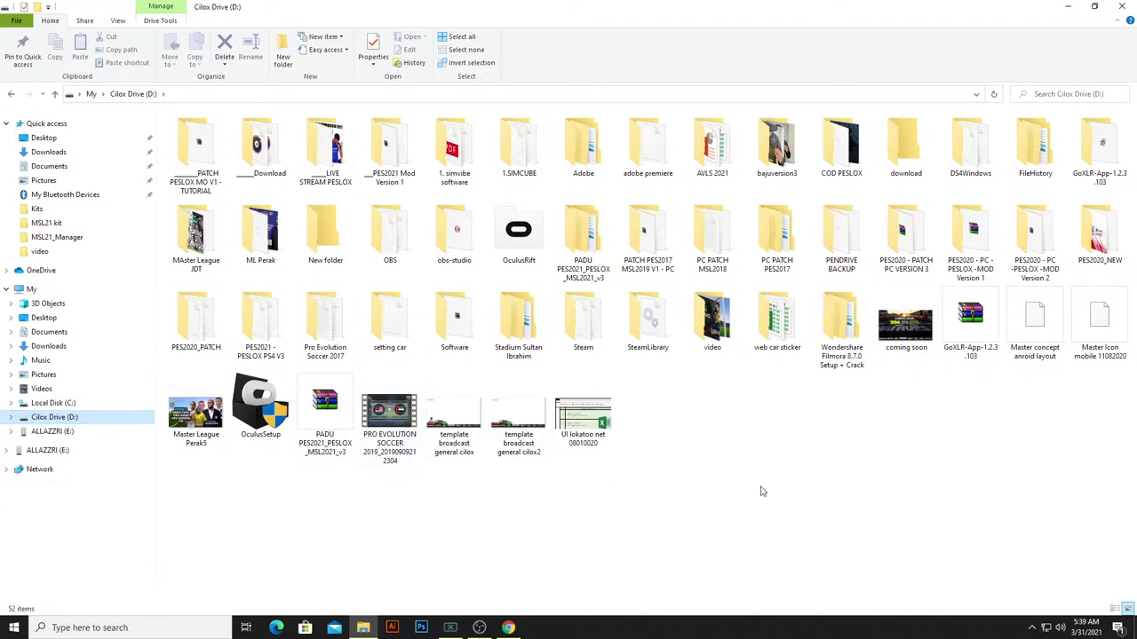
pyautogui.click(326, 407)
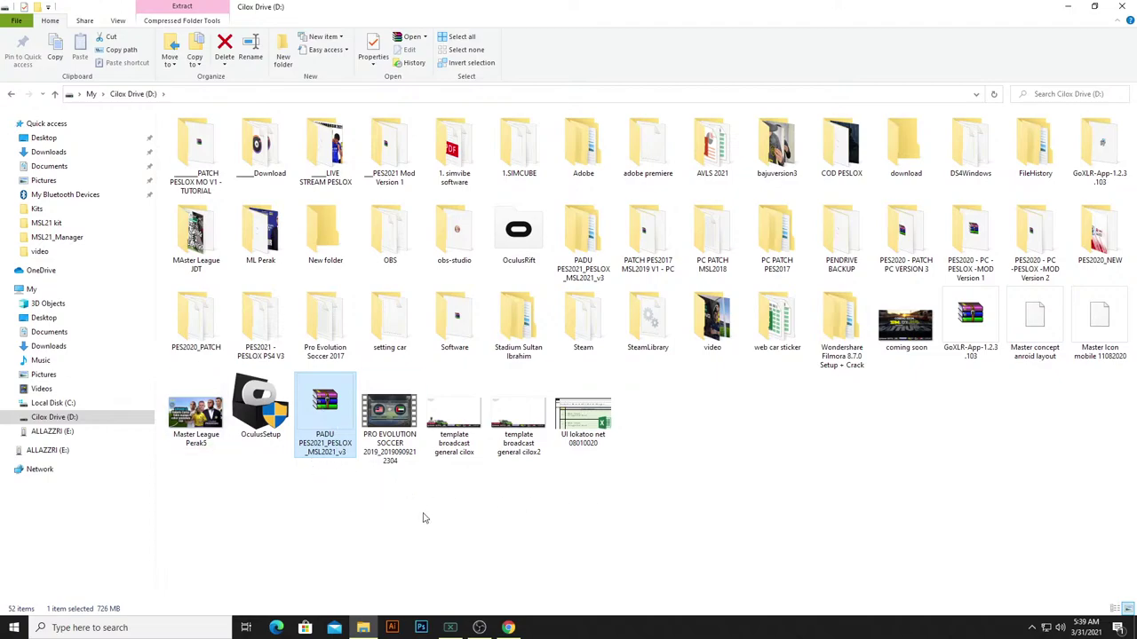
pyautogui.click(387, 513)
pyautogui.click(307, 427)
pyautogui.click(348, 492)
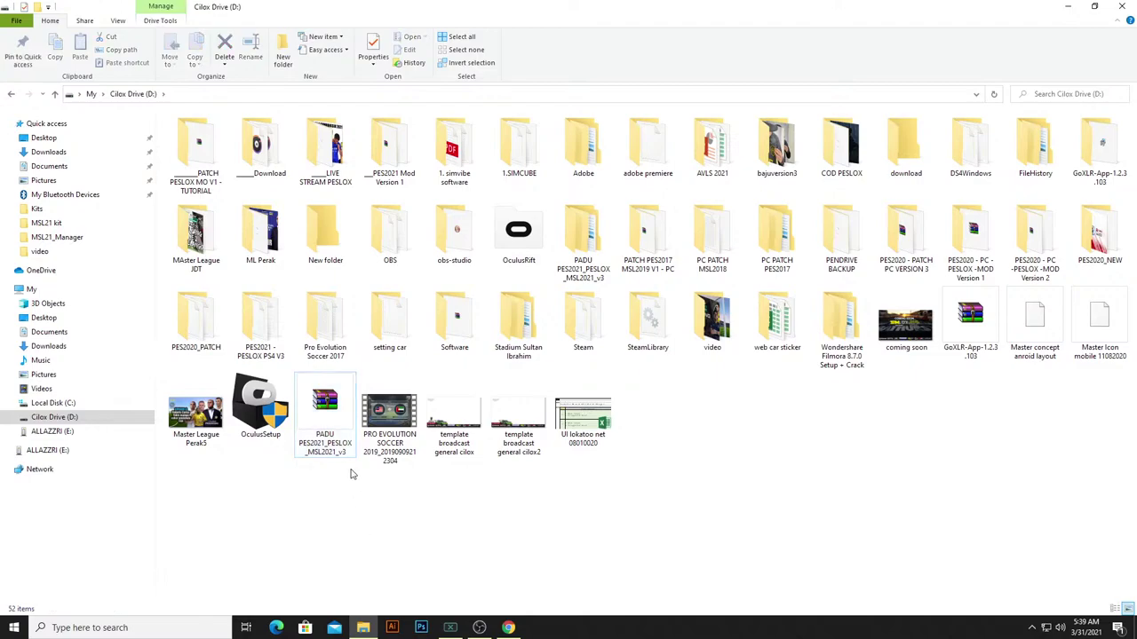
pyautogui.click(324, 413)
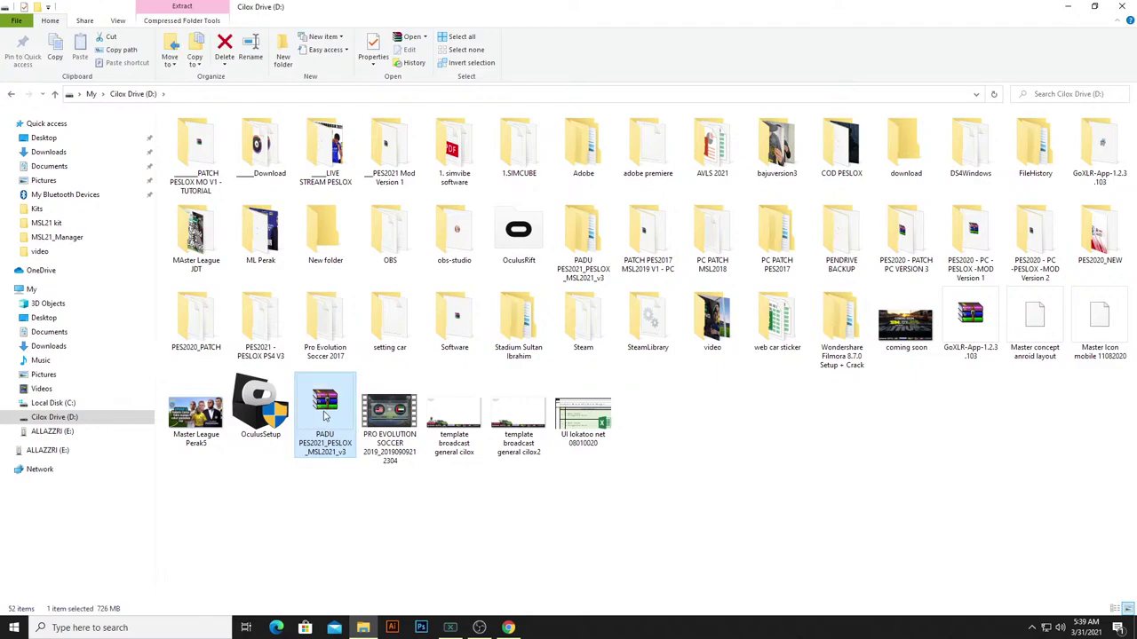
# - Switch to Chrome and close the WhatsApp tab
pyautogui.click(509, 628)
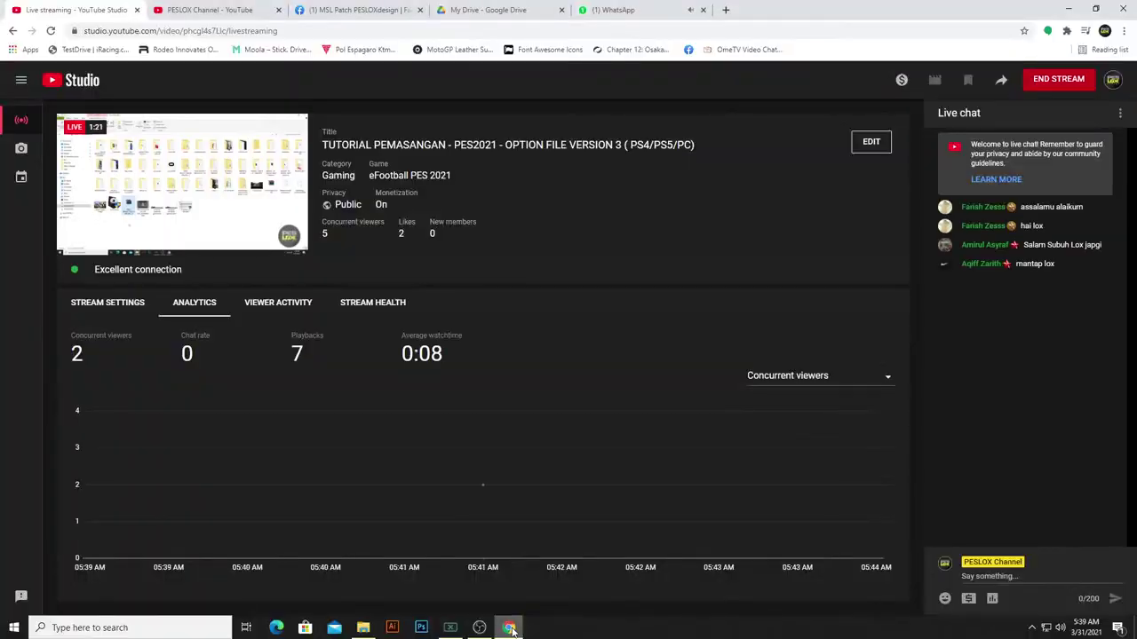
pyautogui.click(702, 10)
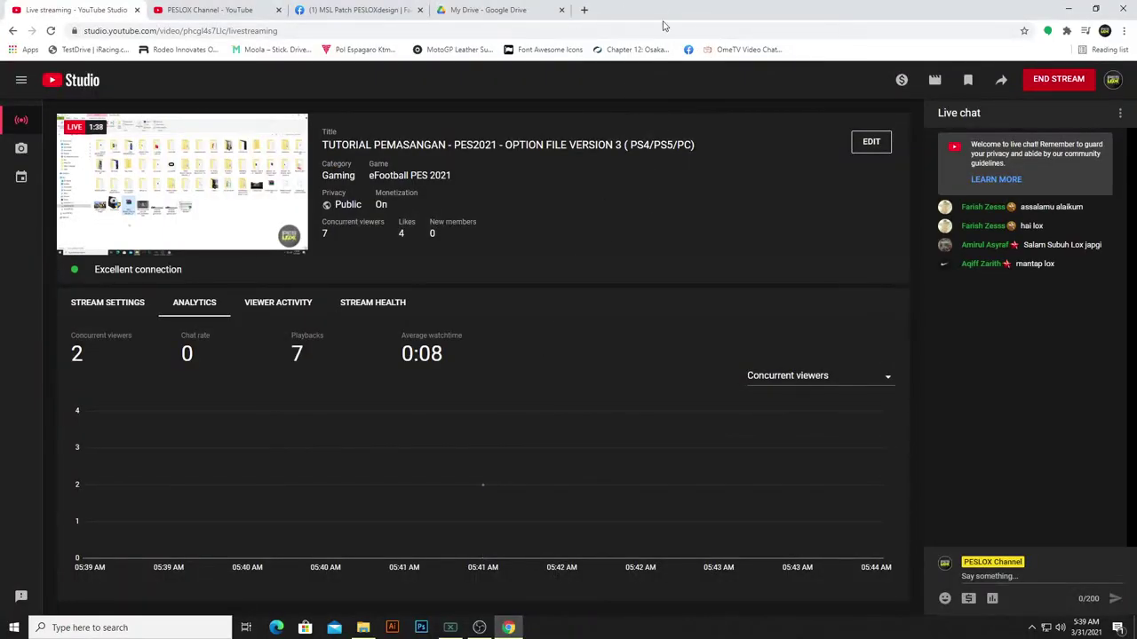
pyautogui.click(480, 627)
pyautogui.click(479, 627)
# - Return to File Explorer and select the PADU PES2021_PESLOX_MSL2021_v3 archive again
pyautogui.click(363, 628)
pyautogui.click(321, 426)
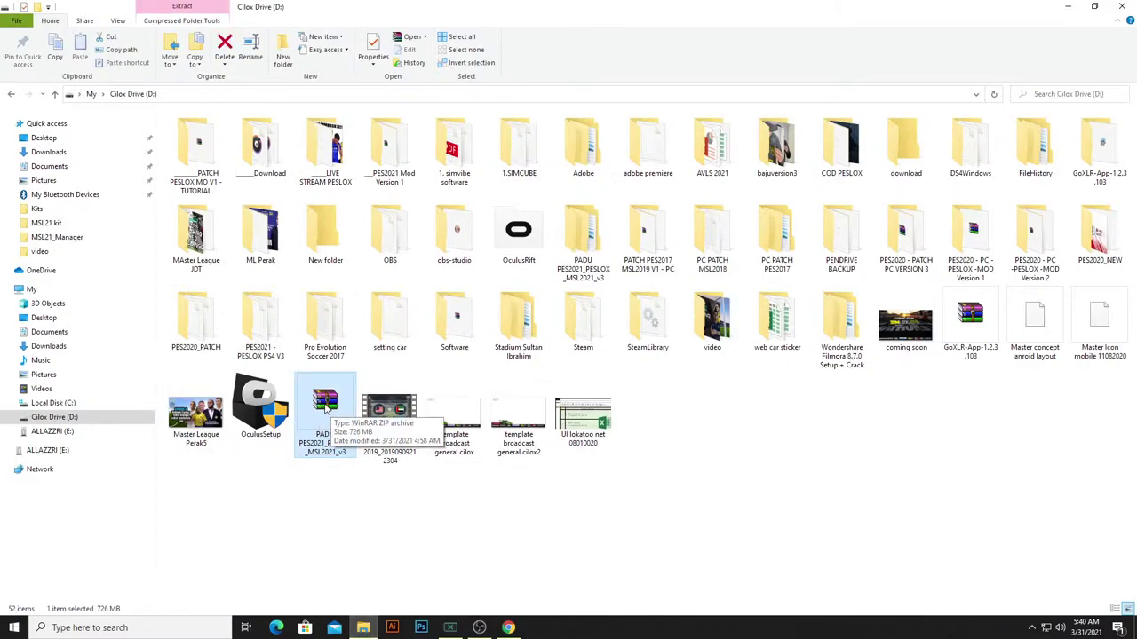
pyautogui.click(351, 510)
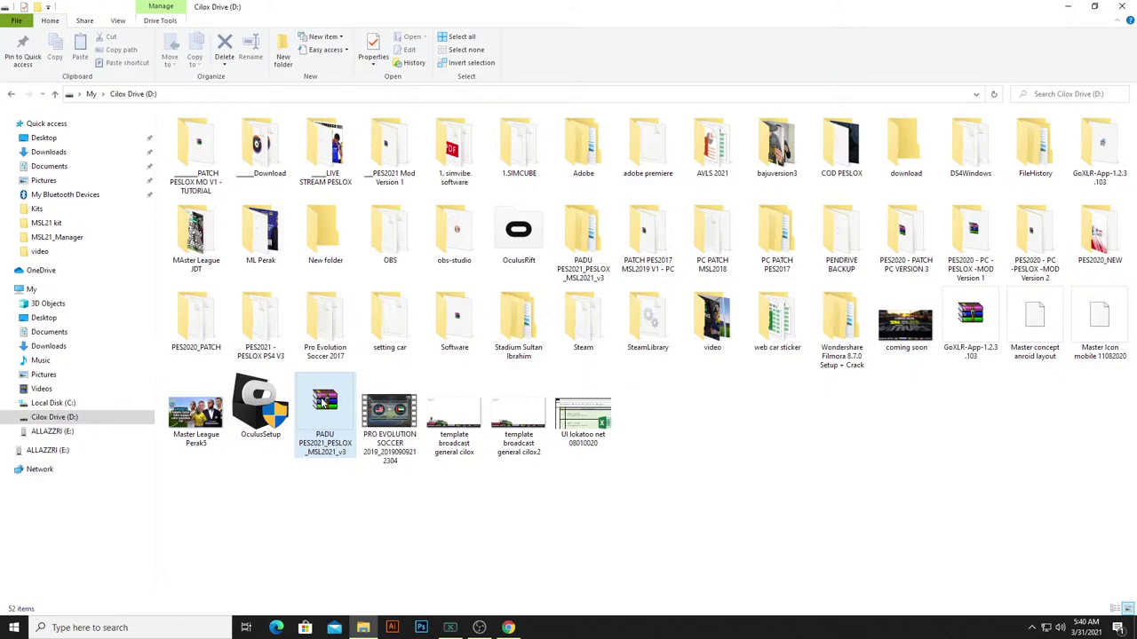
pyautogui.click(324, 401)
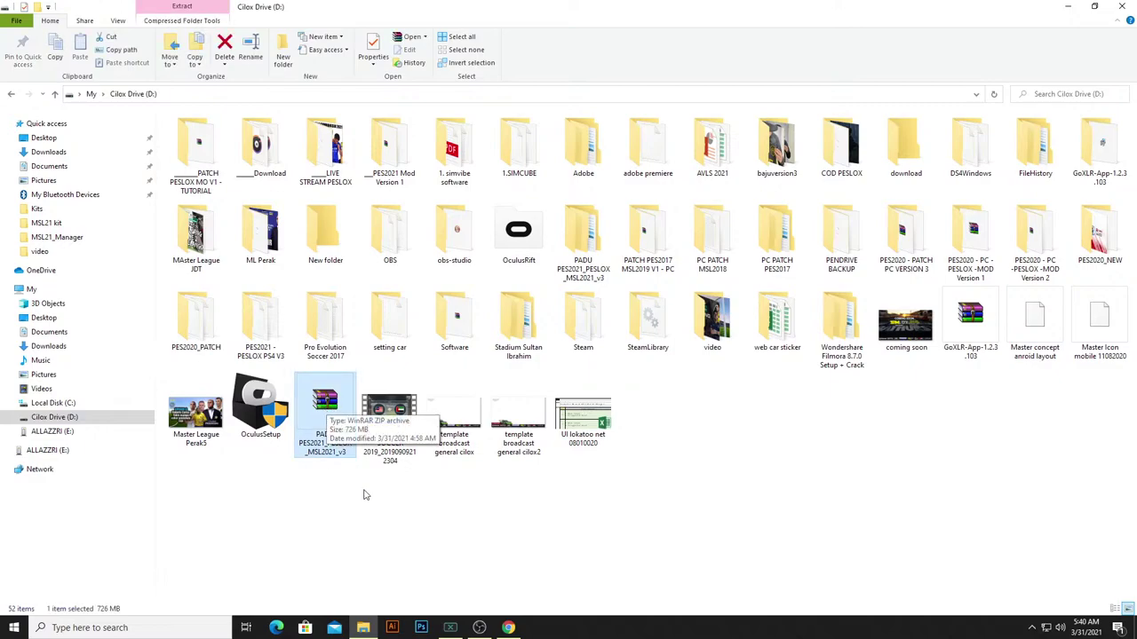
pyautogui.click(436, 516)
pyautogui.click(329, 406)
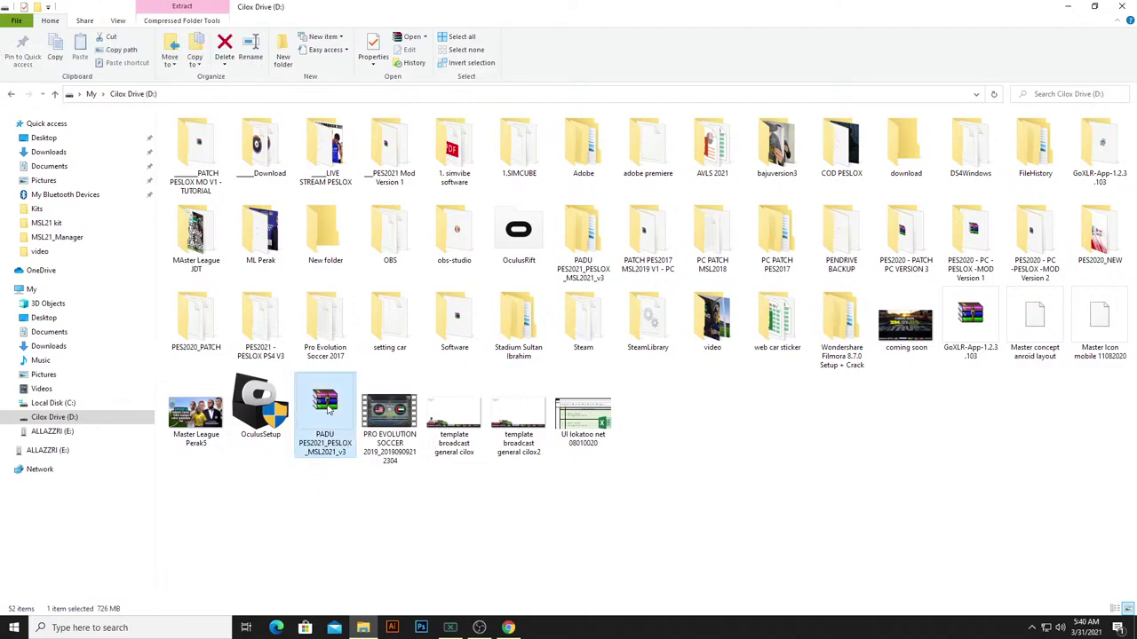
pyautogui.click(343, 491)
pyautogui.click(335, 418)
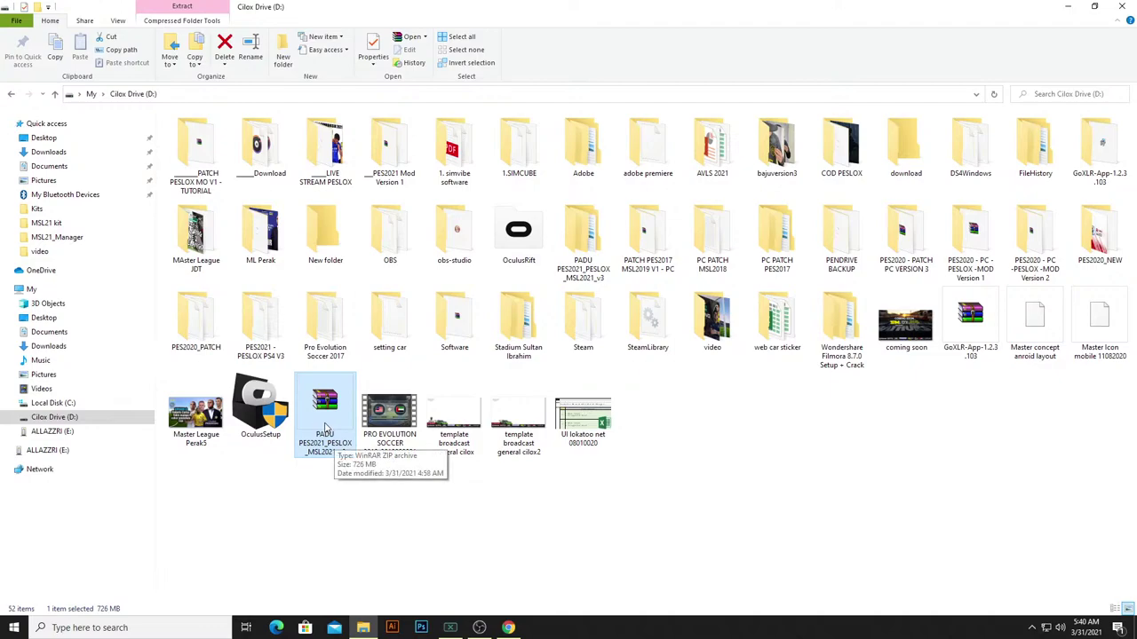
pyautogui.rightClick(337, 419)
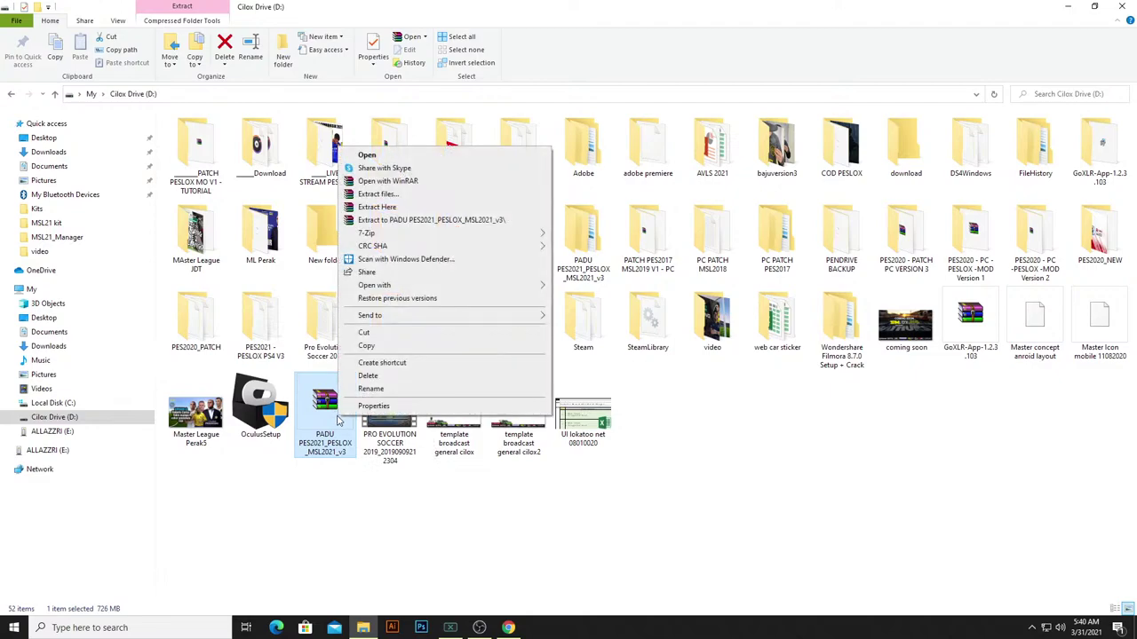
pyautogui.click(371, 494)
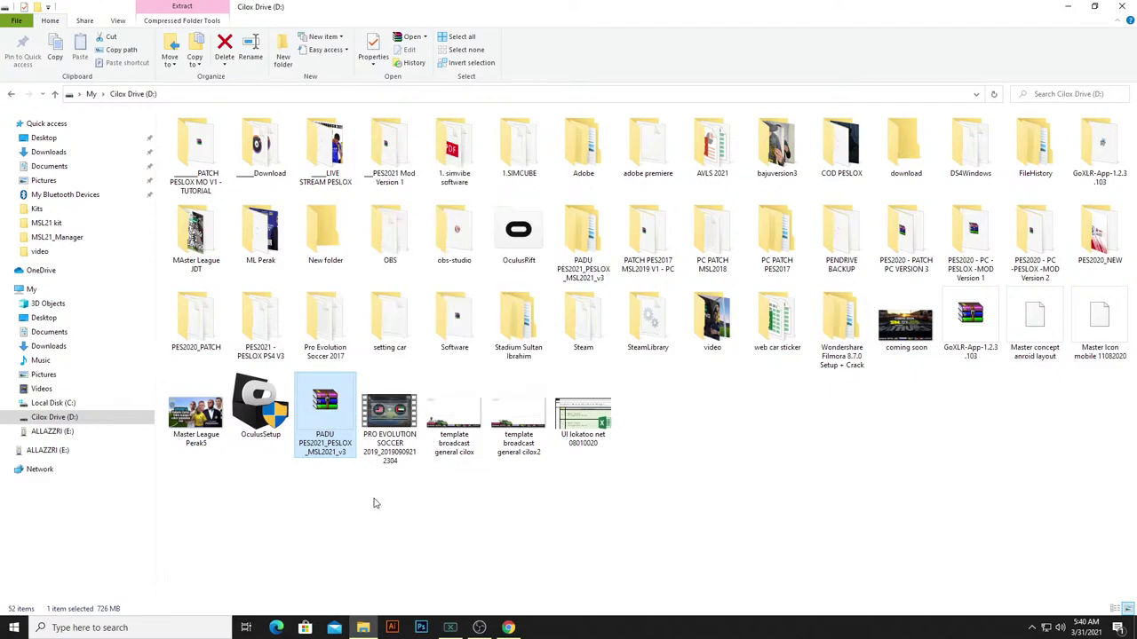
pyautogui.rightClick(328, 418)
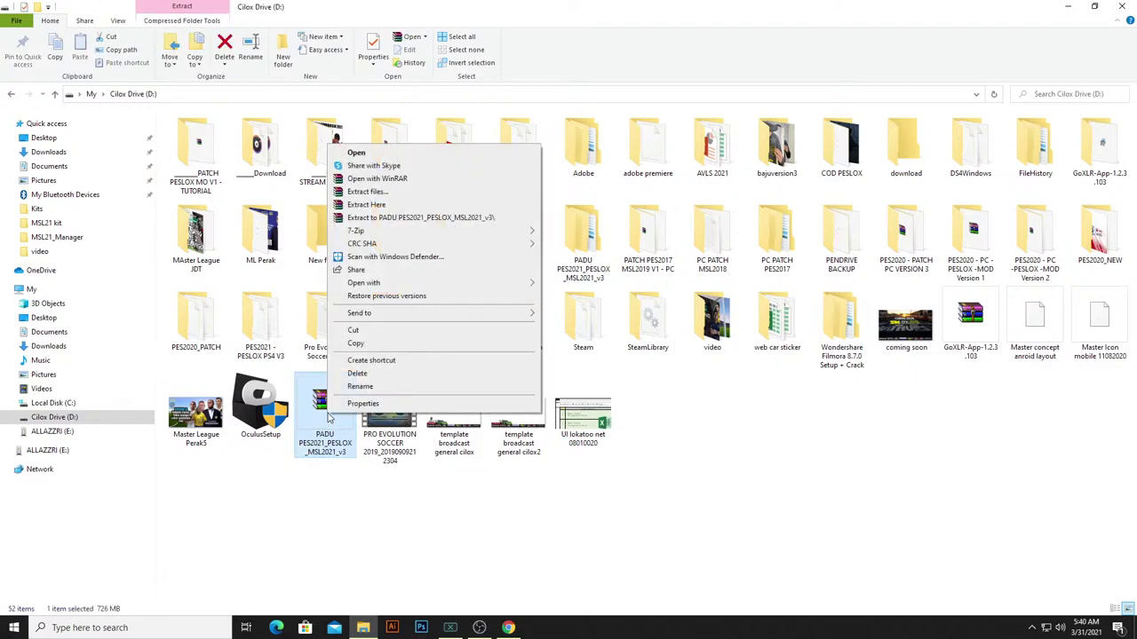
pyautogui.click(408, 205)
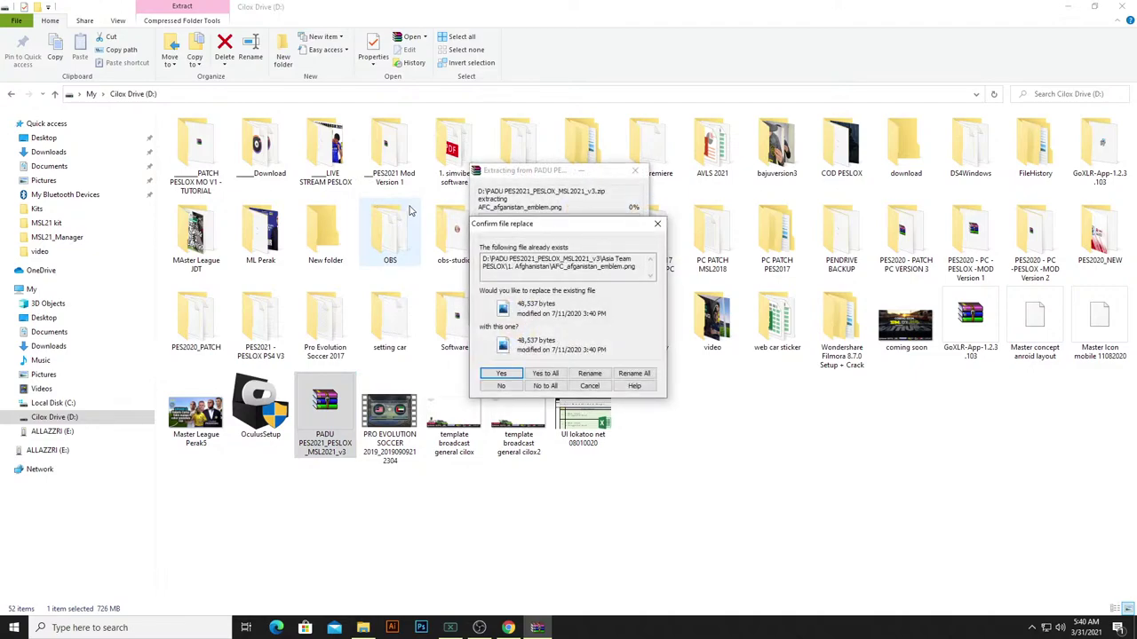
pyautogui.moveTo(578, 227); pyautogui.dragTo(554, 204)
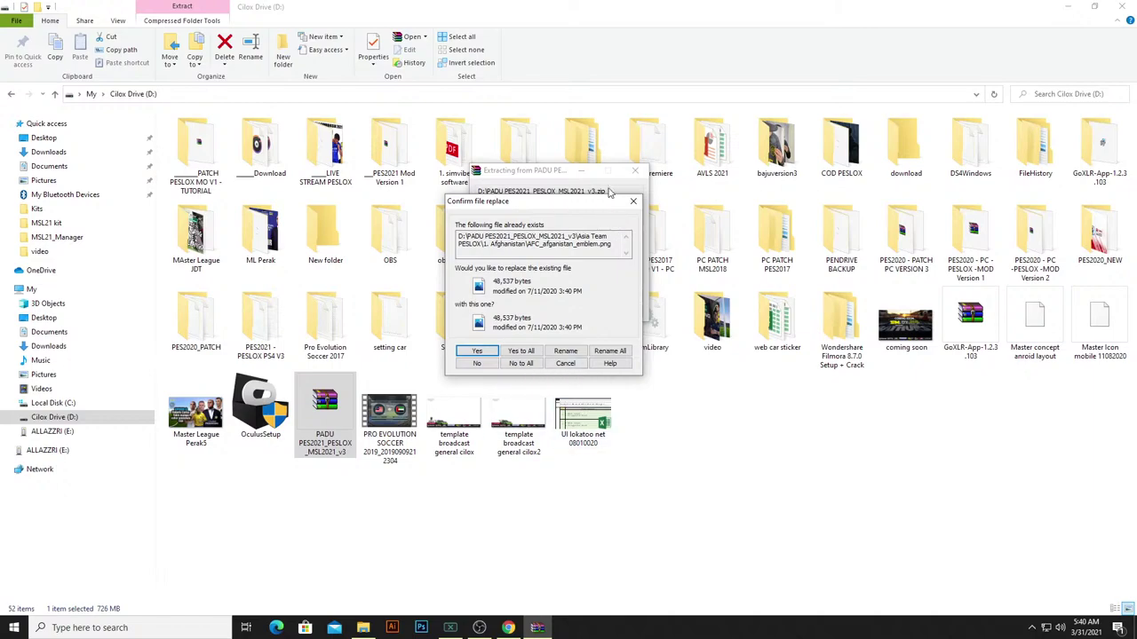
pyautogui.click(634, 207)
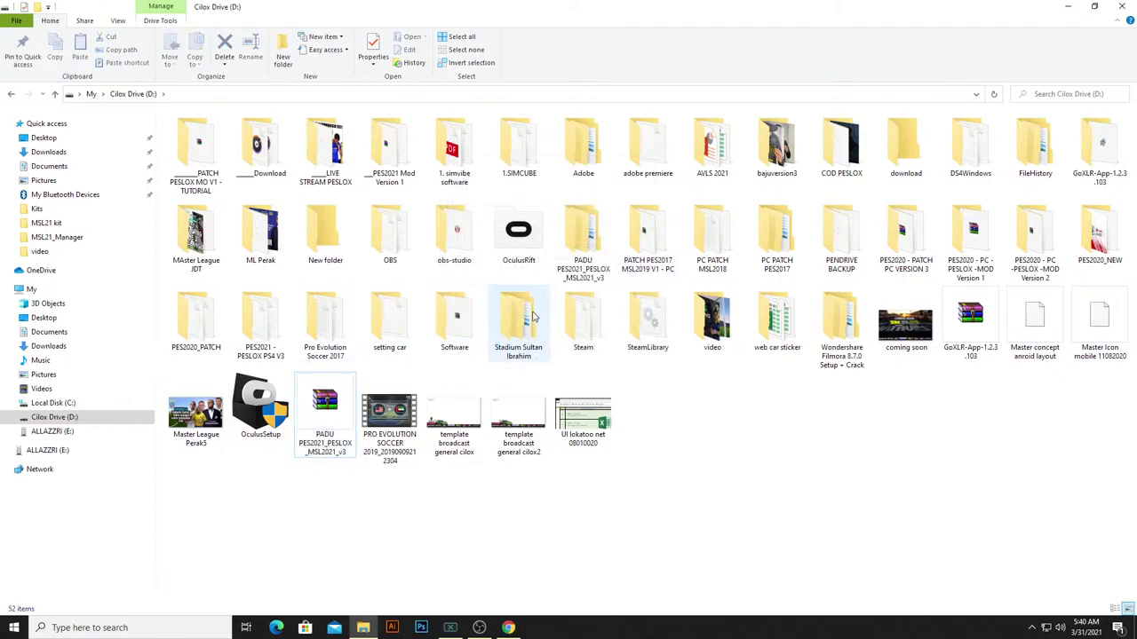
# - Rename the existing extracted folder on drive D to PADU PES2021_PESLOX_MSL2021_v3_
pyautogui.click(584, 247)
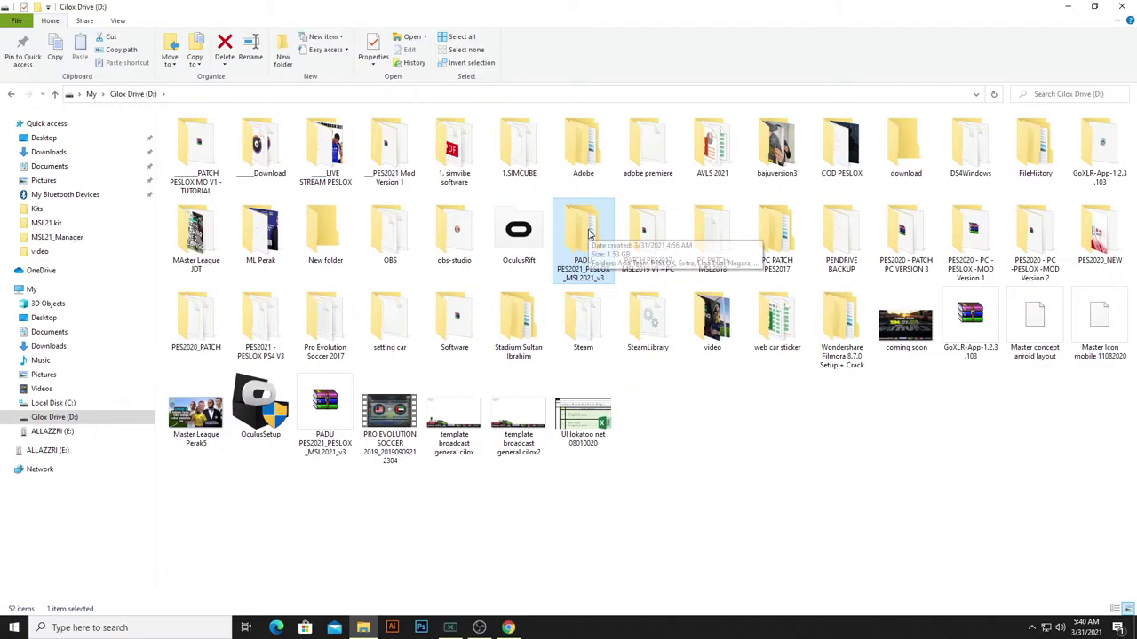
pyautogui.rightClick(587, 242)
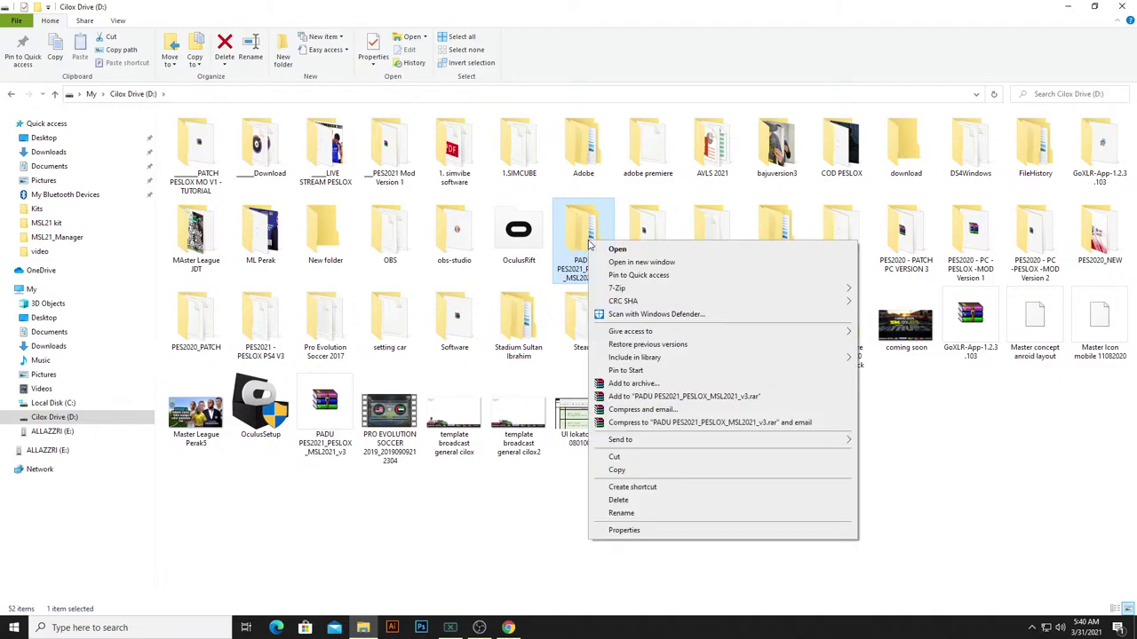
pyautogui.click(661, 515)
pyautogui.press('End')
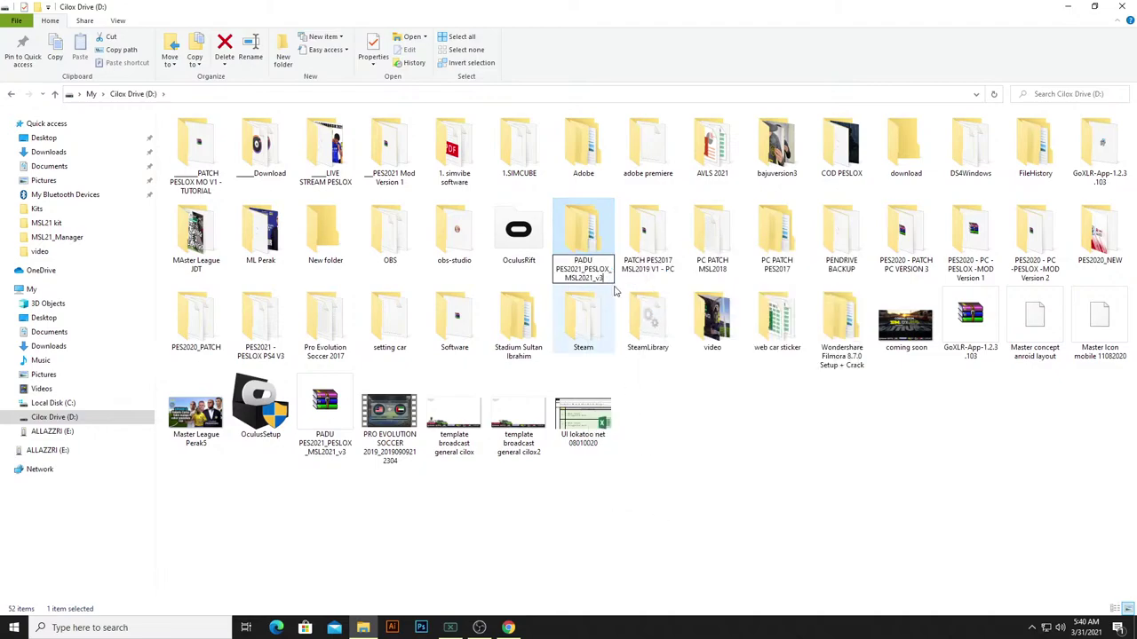
pyautogui.write('_')
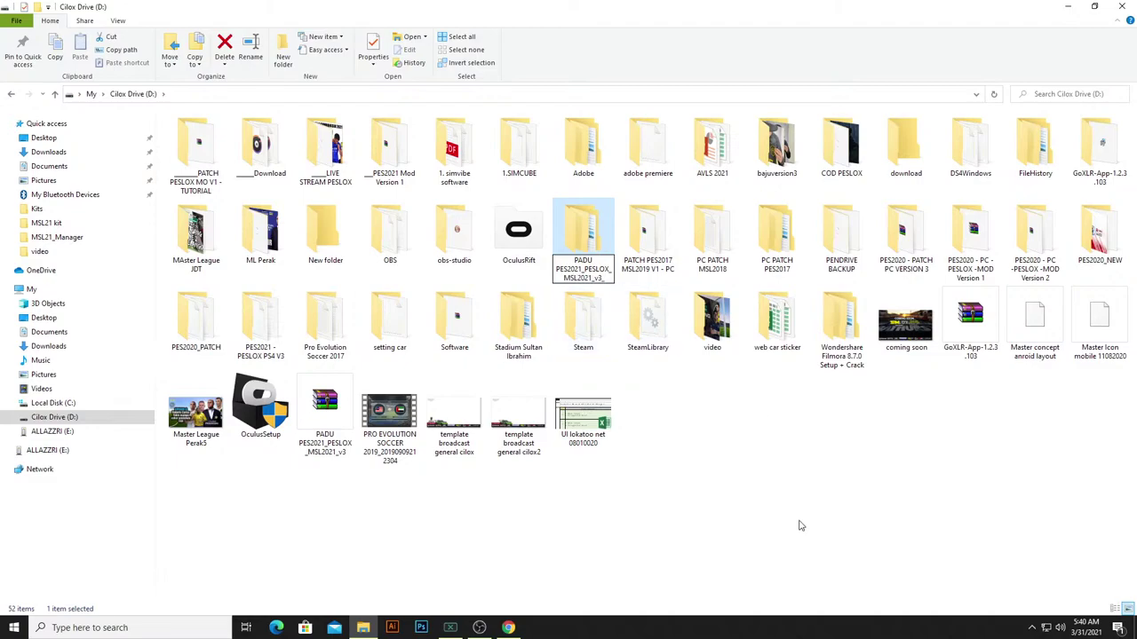
# - Try to extract the PADU PES2021_PESLOX_MSL2021_v3 archive directly into drive D and dismiss the password request
pyautogui.click(338, 404)
pyautogui.rightClick(339, 405)
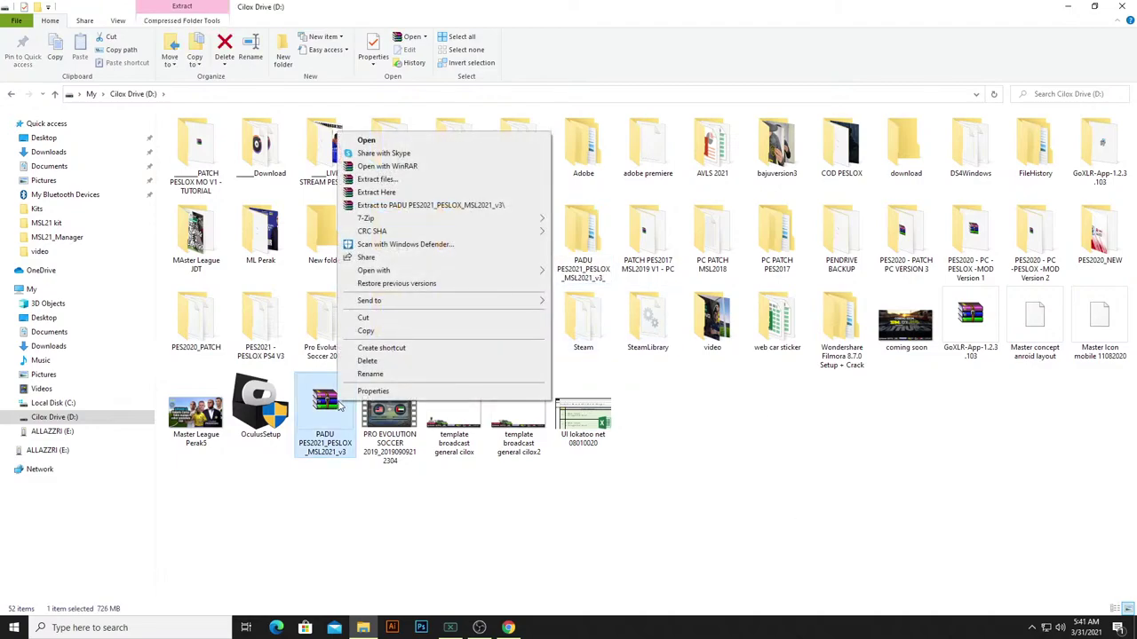
pyautogui.click(421, 193)
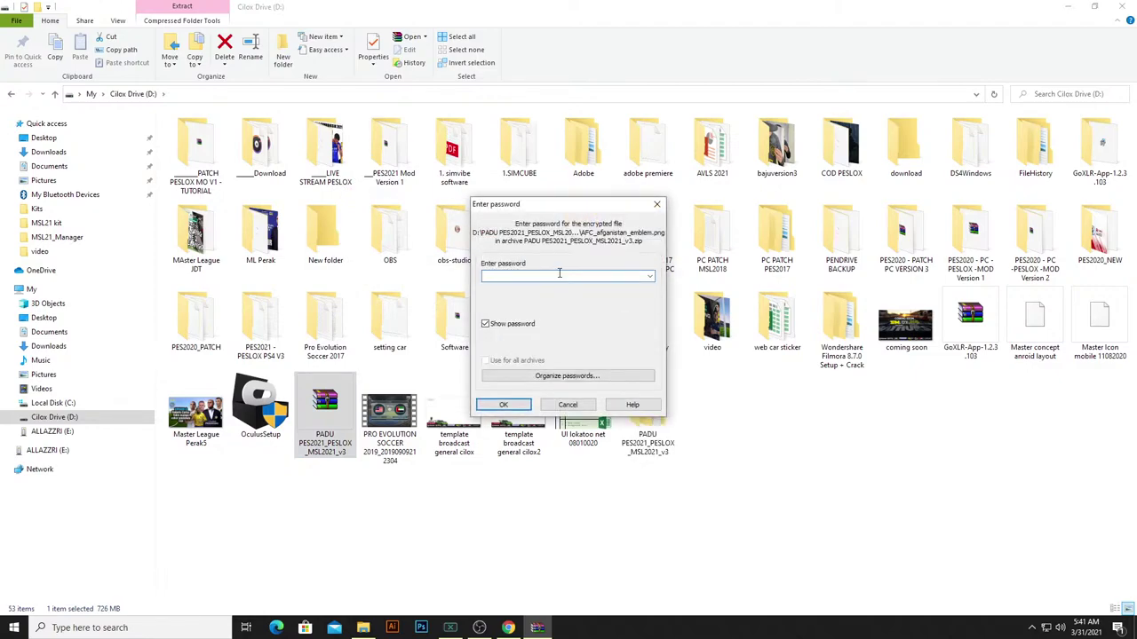
pyautogui.click(656, 204)
# - Copy the renamed PADU PES2021_PESLOX_MSL2021_v3_ folder on drive D
pyautogui.click(591, 256)
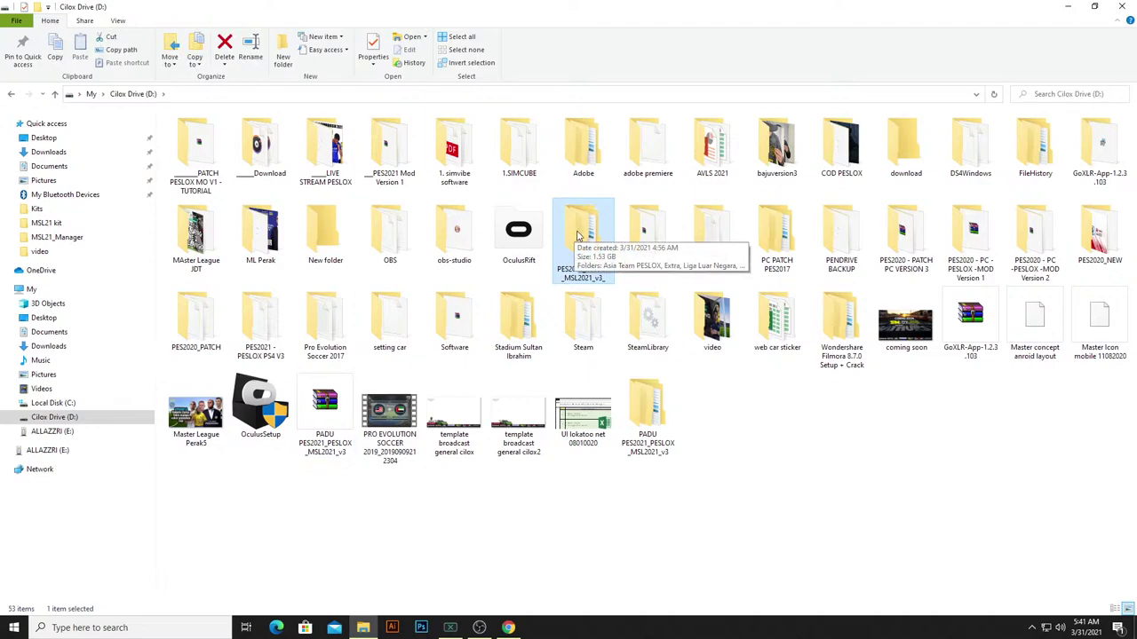
pyautogui.click(673, 523)
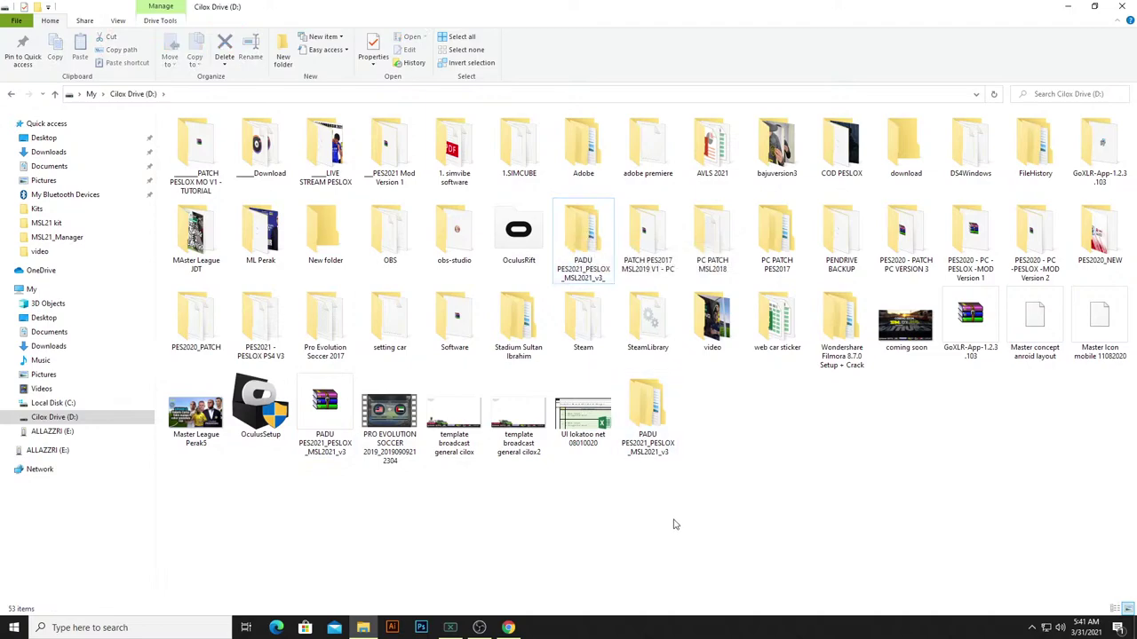
pyautogui.click(581, 234)
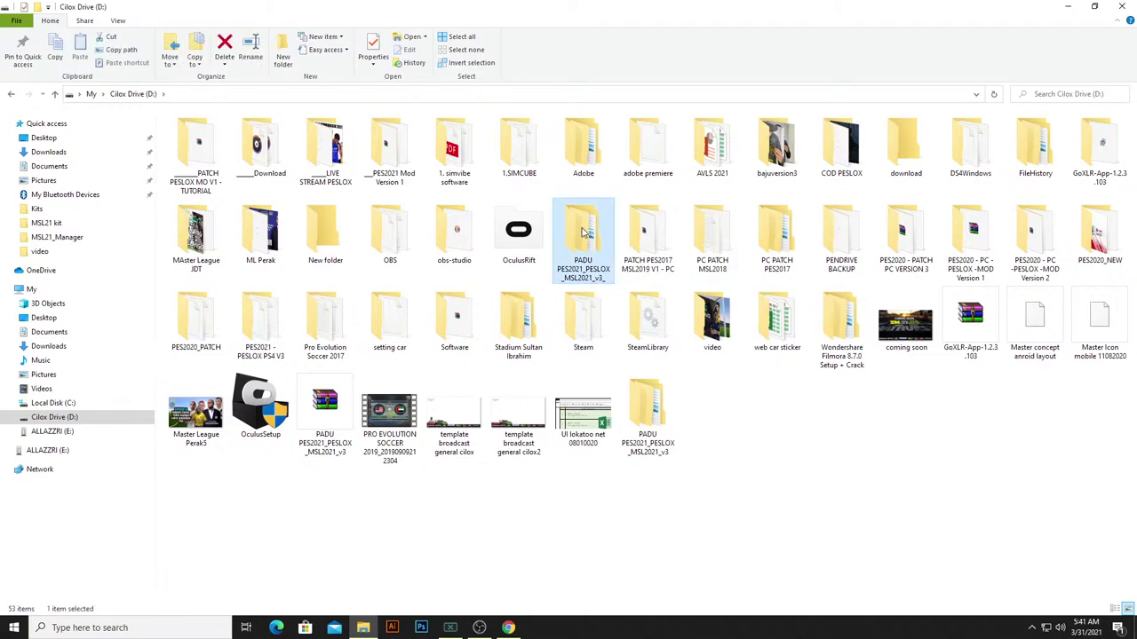
pyautogui.rightClick(583, 233)
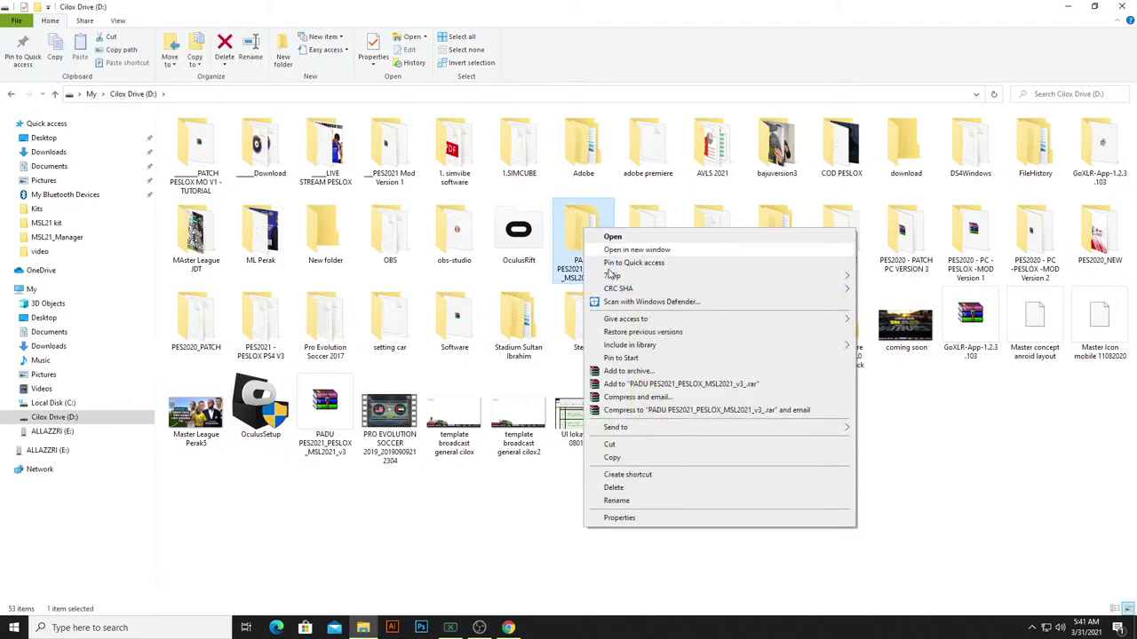
pyautogui.click(636, 459)
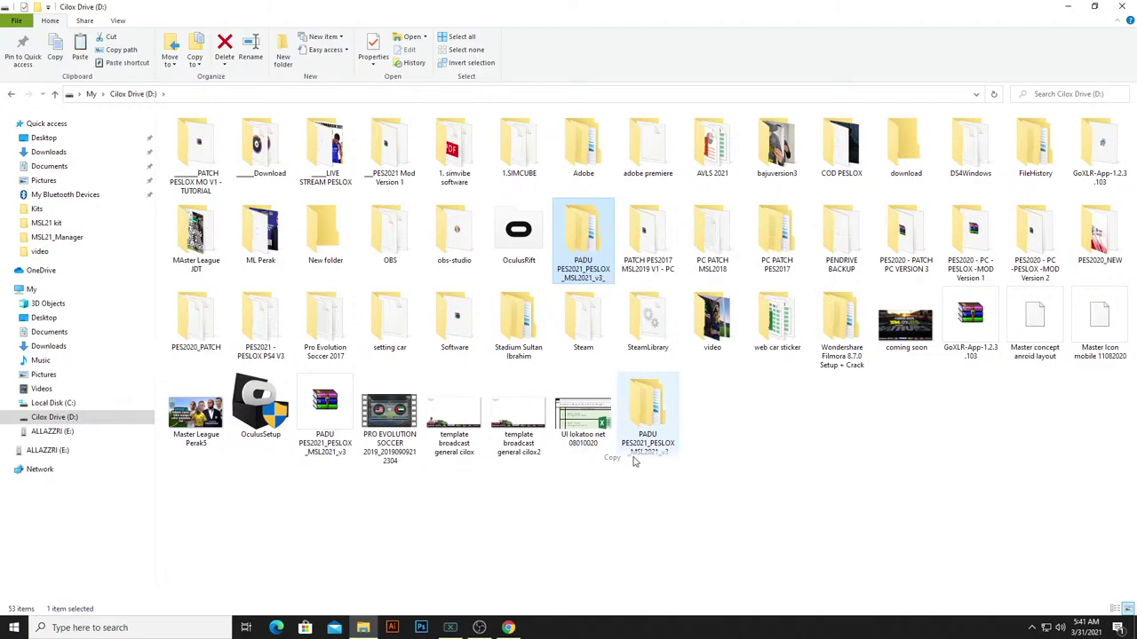
pyautogui.click(618, 533)
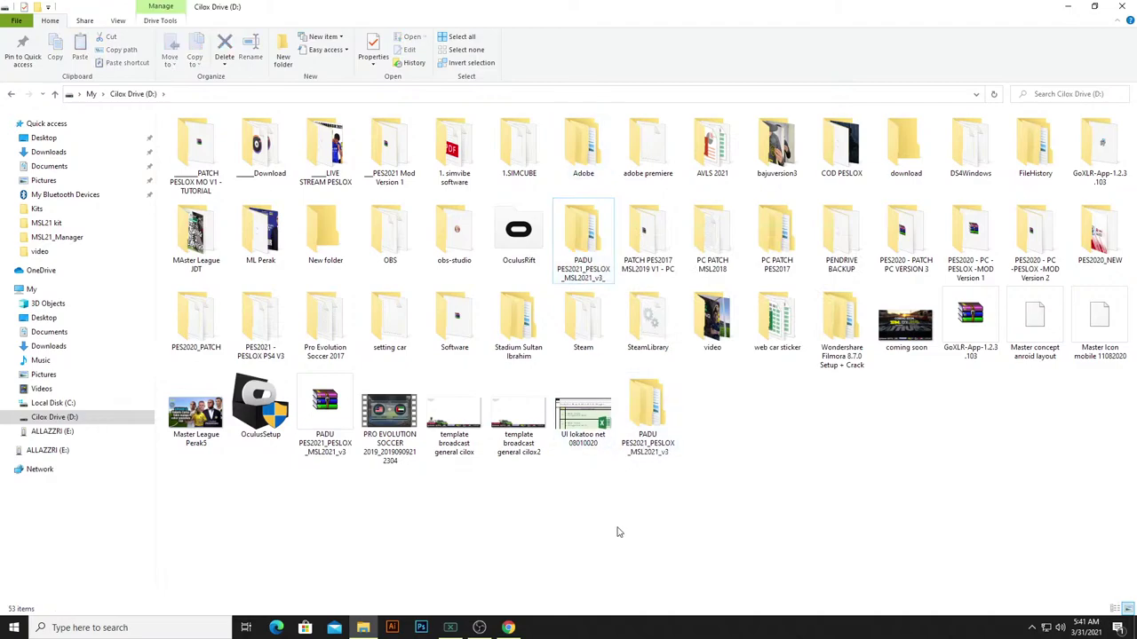
# - Check the contents of the WEPES folder on the ALLAZZRI (E:) drive and return to the drive's root
pyautogui.click(54, 432)
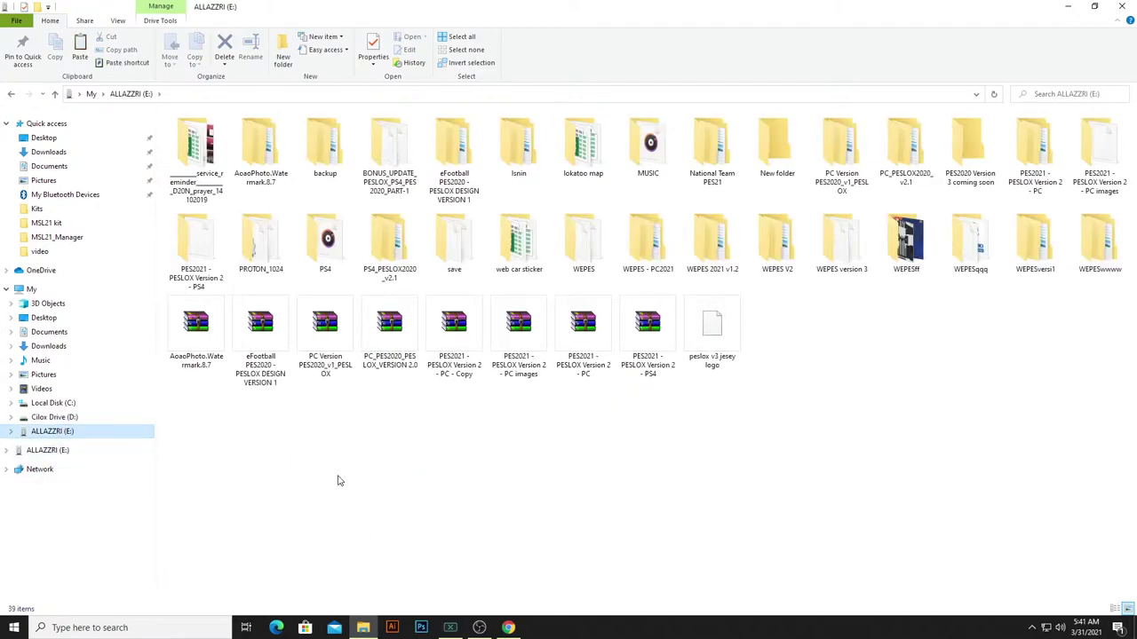
pyautogui.click(583, 250)
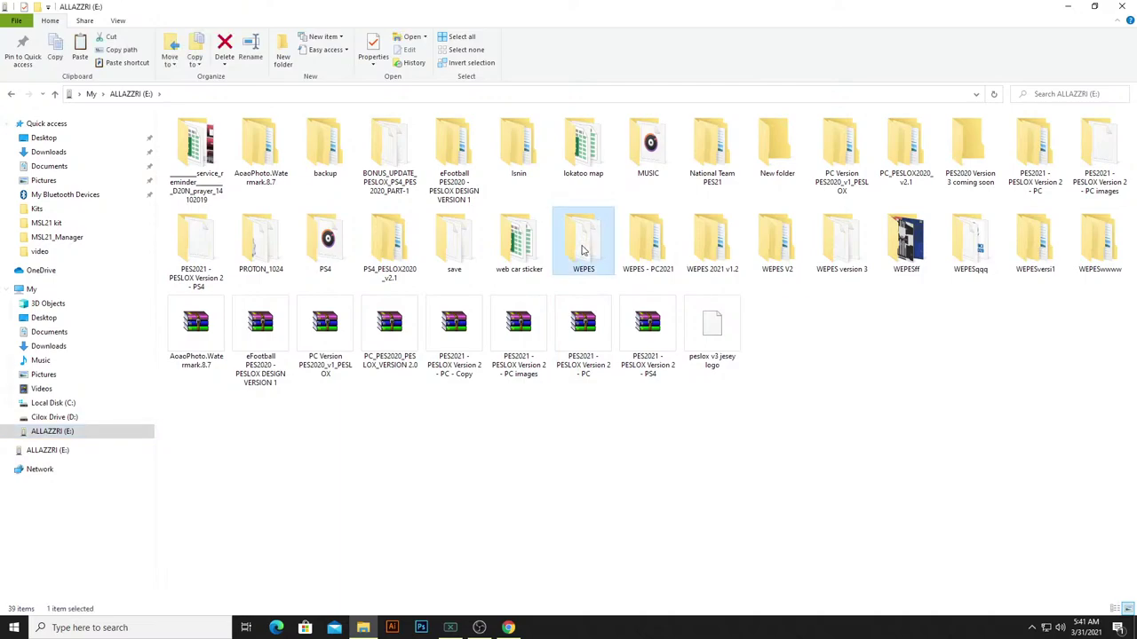
pyautogui.rightClick(584, 250)
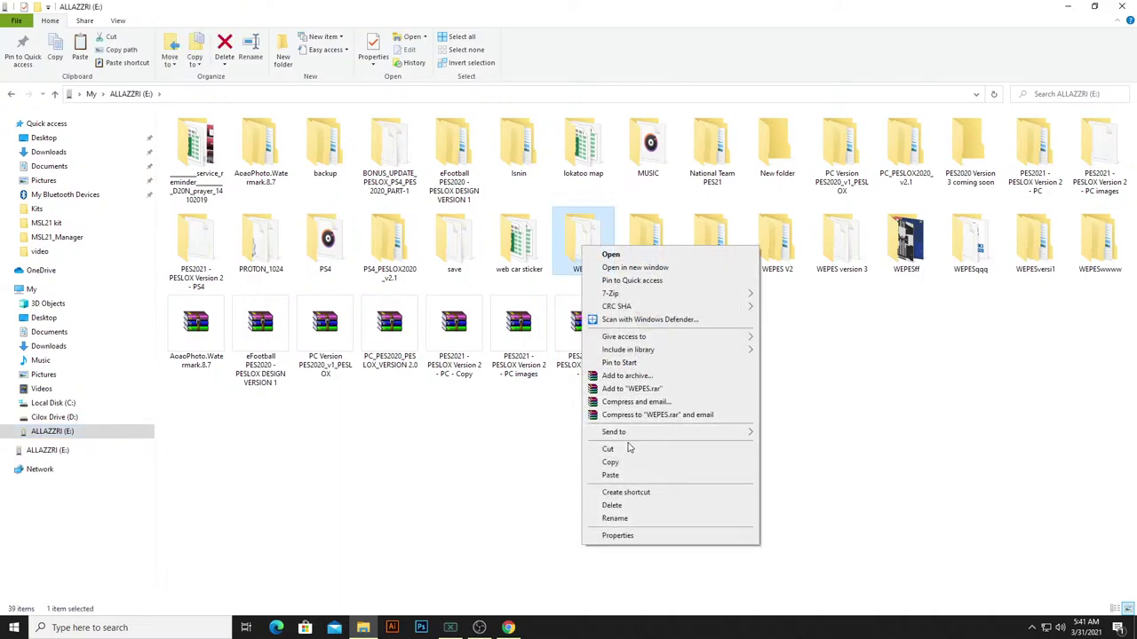
pyautogui.doubleClick(583, 233)
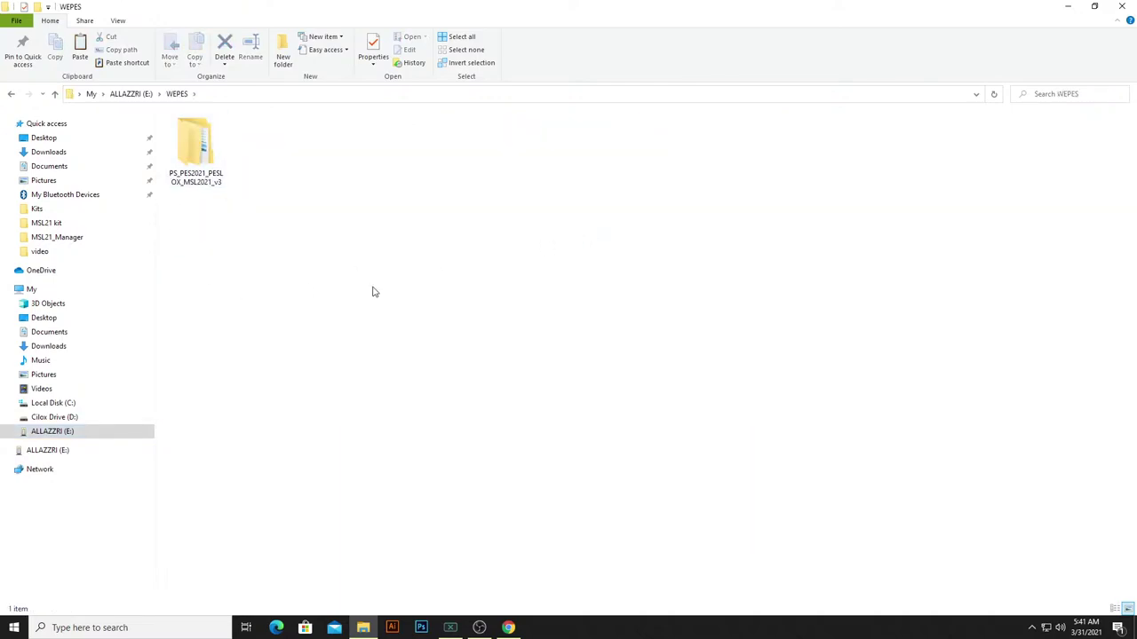
pyautogui.click(11, 94)
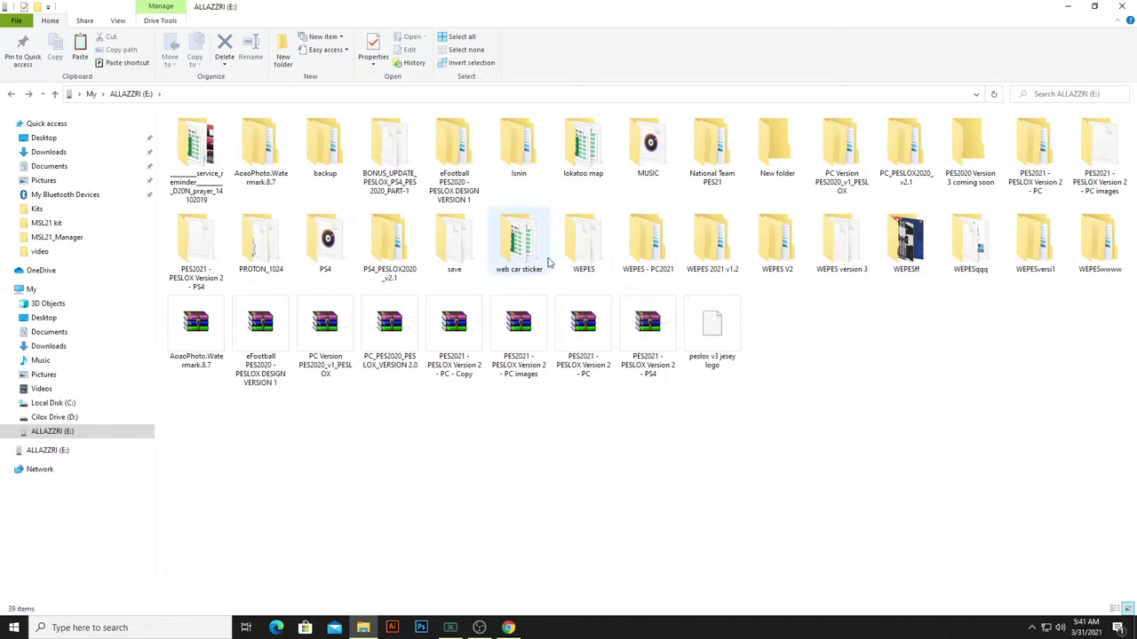
# - Browse WEPES > PS_PES2021_PESLOX_MSL2021_v3 > LIGA MALAYSIA 2021 into the MSL21 kit folder and show its images as thumbnails
pyautogui.doubleClick(579, 252)
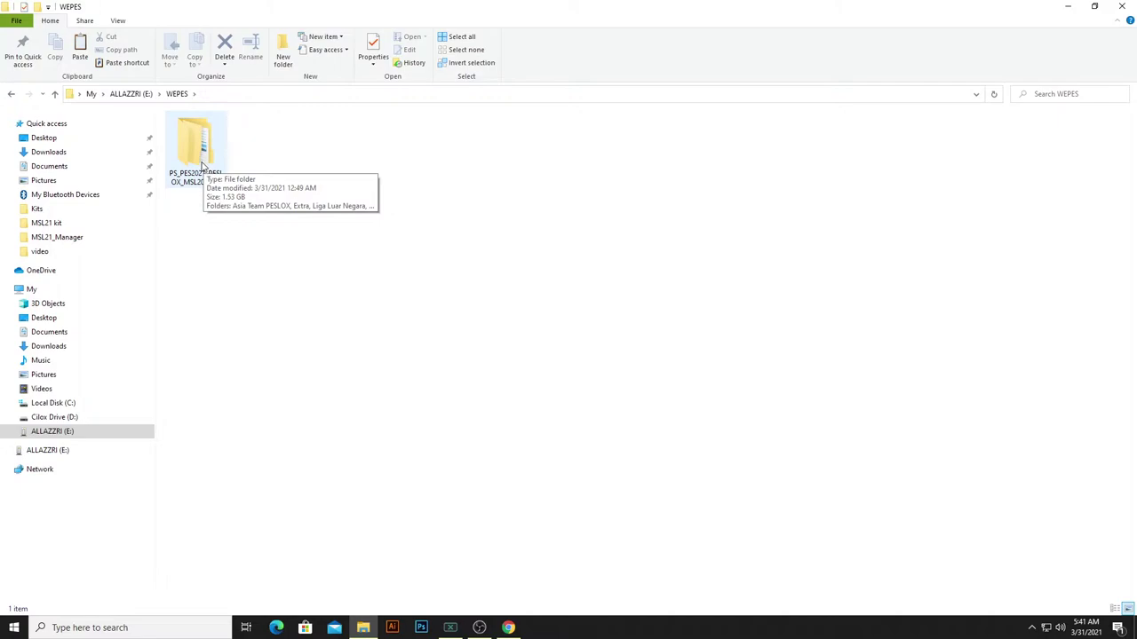
pyautogui.doubleClick(202, 165)
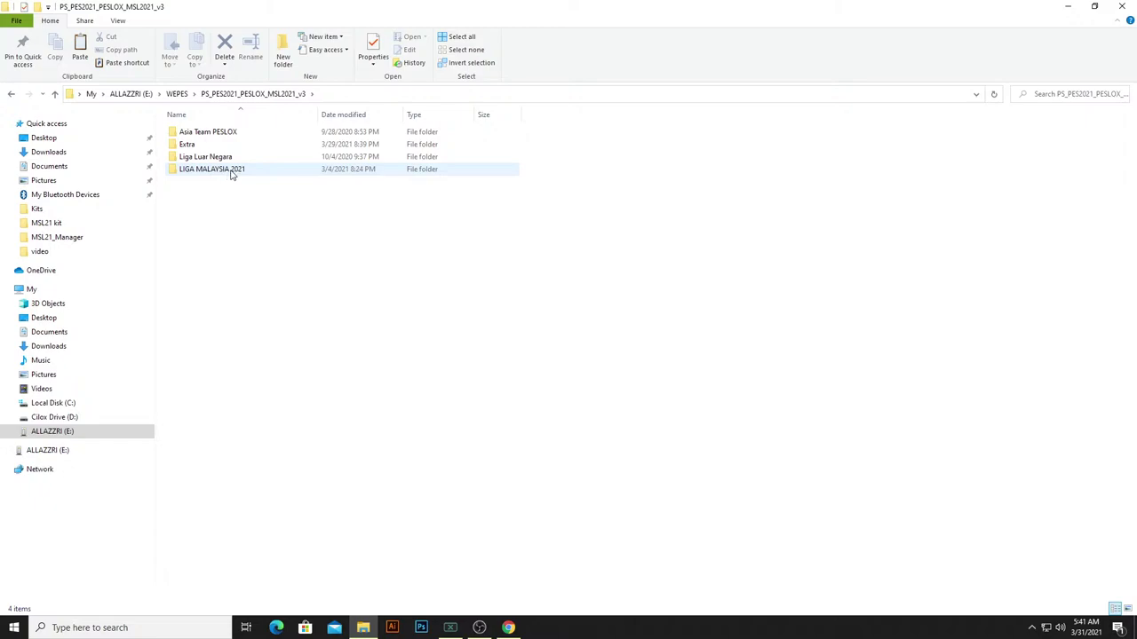
pyautogui.doubleClick(231, 174)
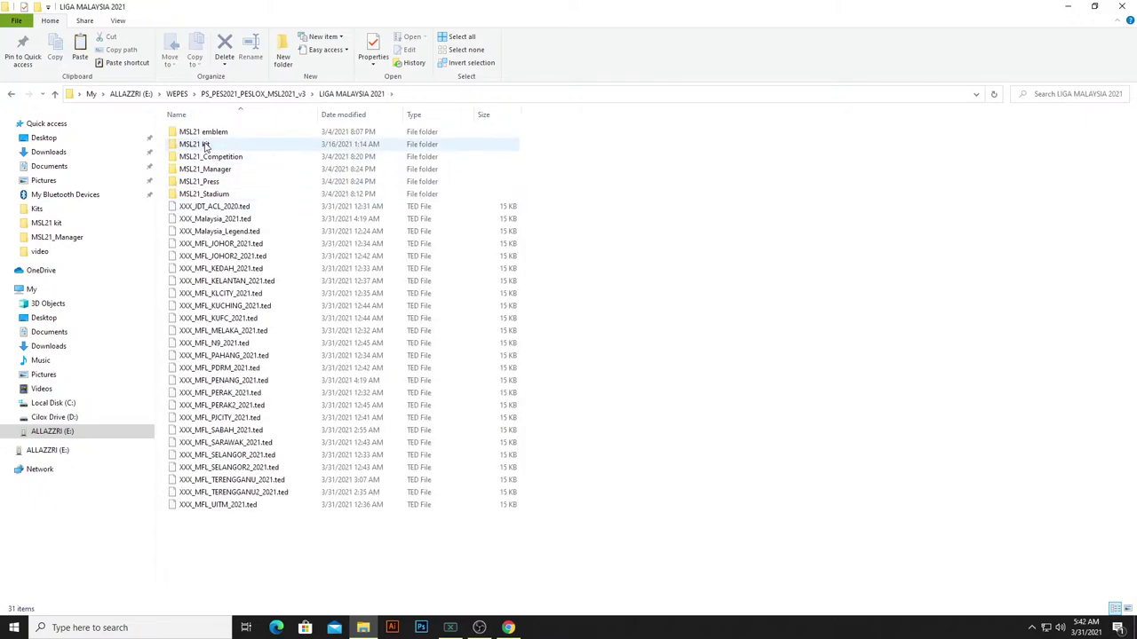
pyautogui.doubleClick(205, 146)
pyautogui.click(206, 148)
pyautogui.rightClick(664, 148)
pyautogui.moveTo(697, 151)
pyautogui.click(826, 165)
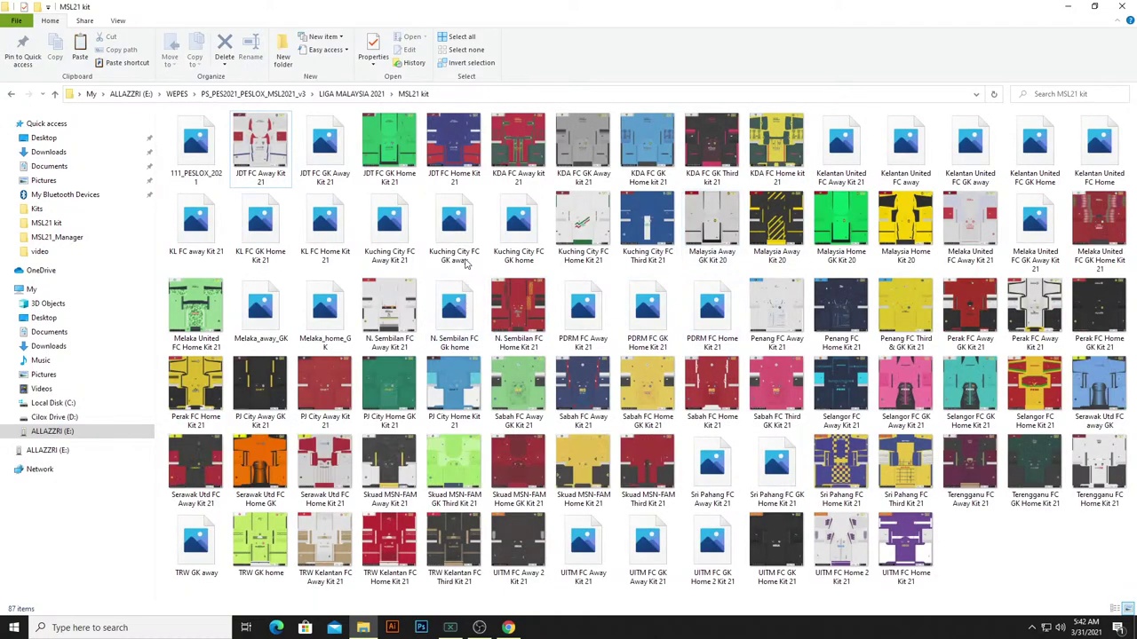
# - Preview the JDT FC Home Kit 21 image, check its zoom options, and close the preview
pyautogui.click(455, 152)
pyautogui.doubleClick(454, 152)
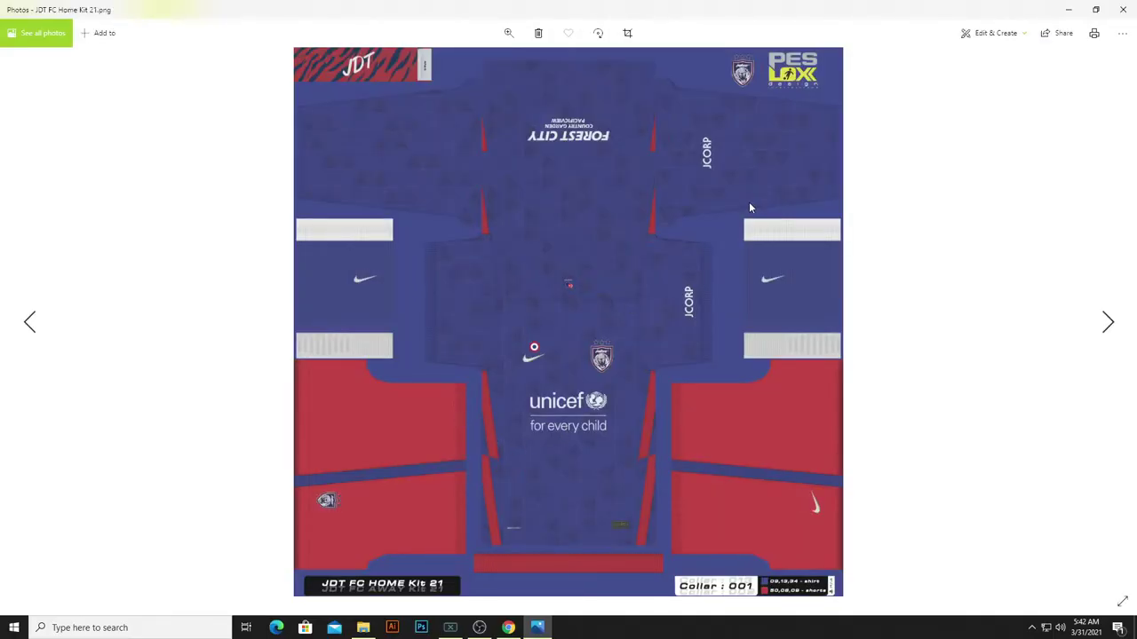
pyautogui.click(508, 33)
pyautogui.moveTo(450, 64)
pyautogui.mouseDown()
pyautogui.moveTo(510, 64)
pyautogui.moveTo(452, 64)
pyautogui.mouseUp()
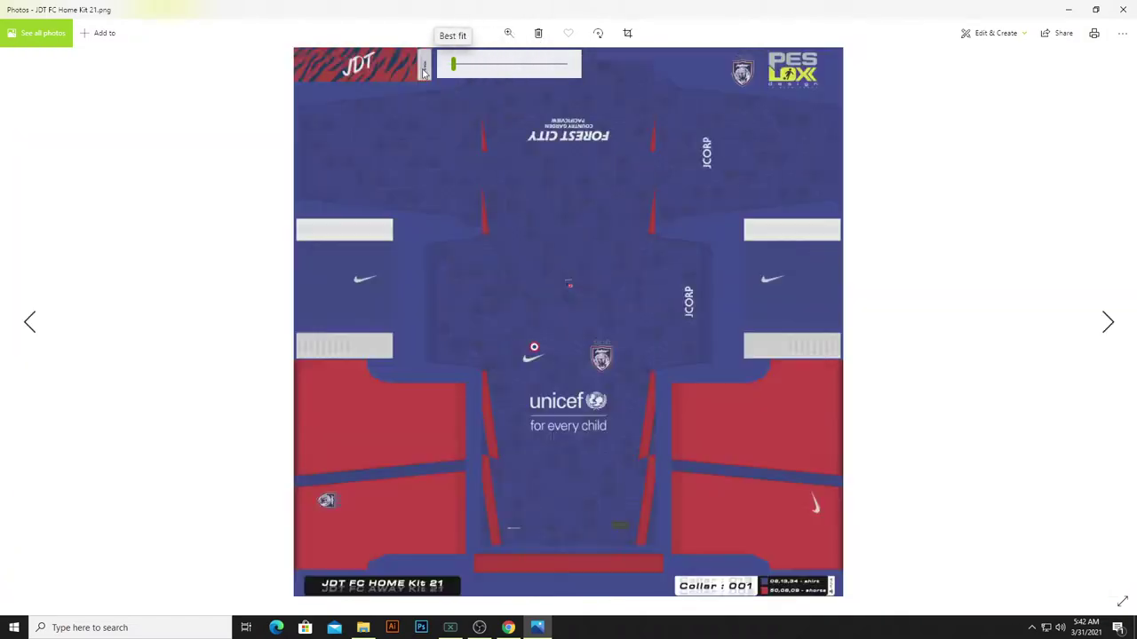
pyautogui.click(1122, 9)
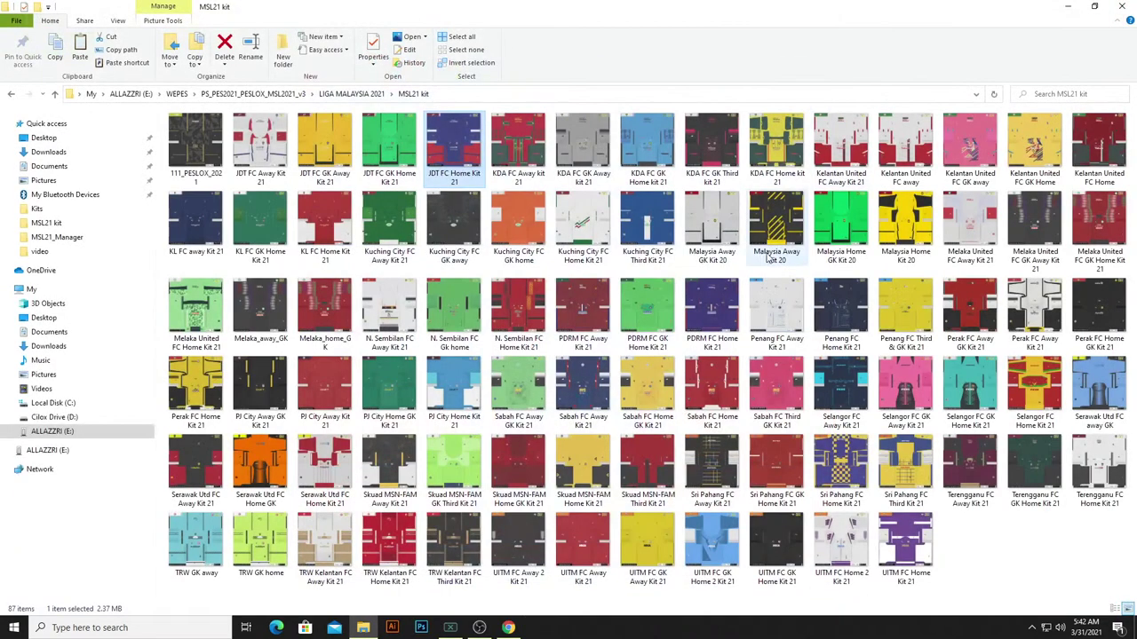
# - Go back out of the kit and WEPES folders to the root of the ALLAZZRI (E:) drive
pyautogui.click(11, 95)
pyautogui.click(11, 95)
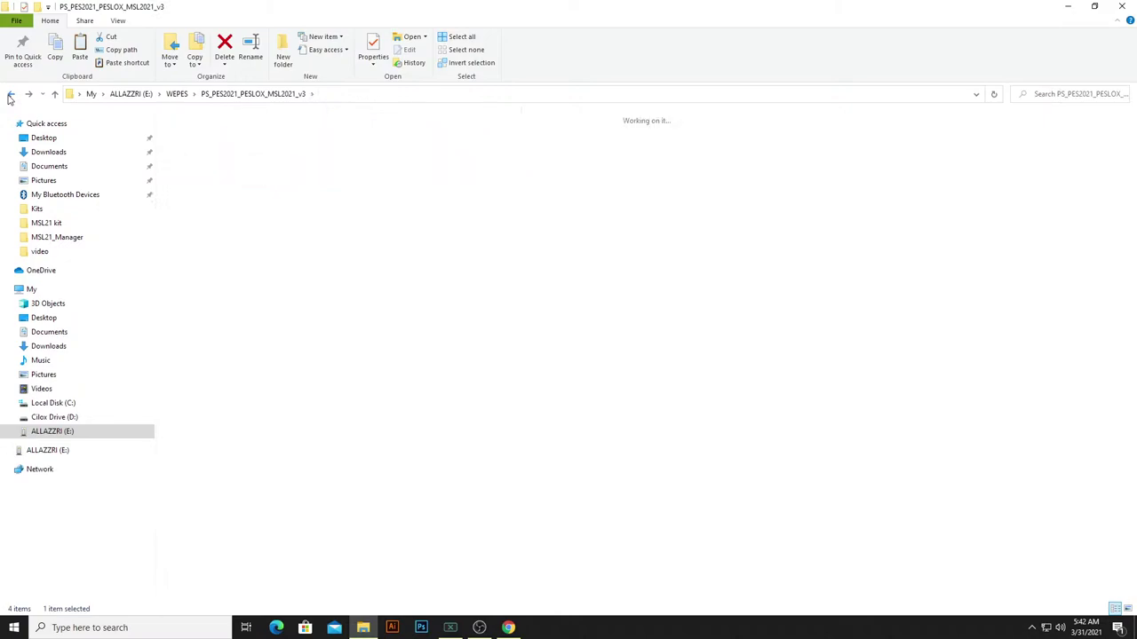
pyautogui.click(10, 96)
pyautogui.click(355, 269)
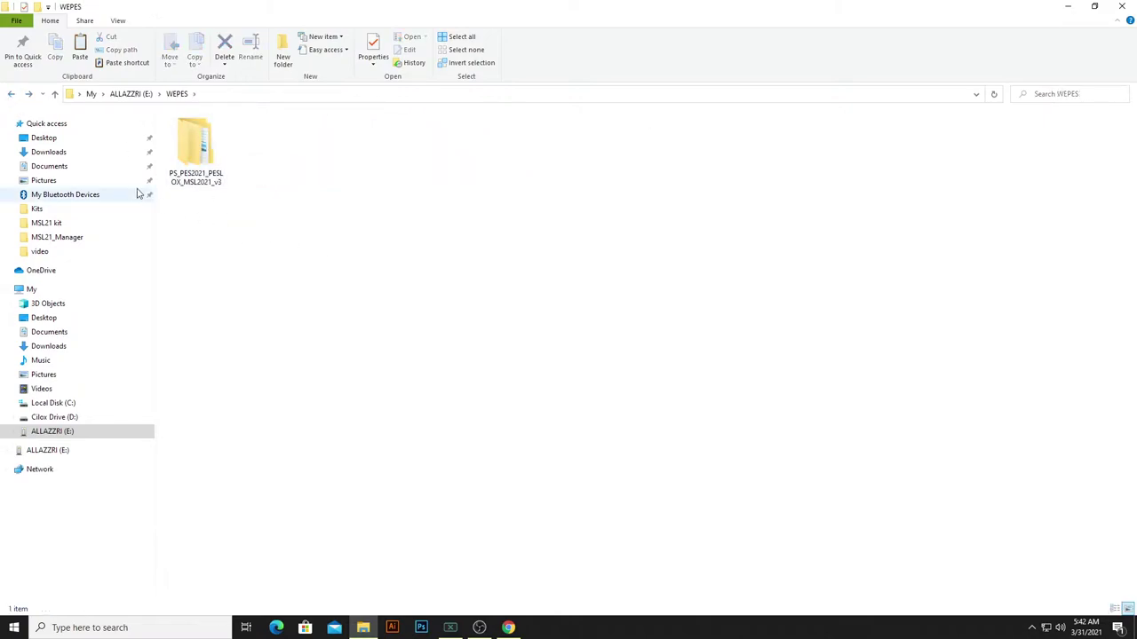
pyautogui.click(12, 95)
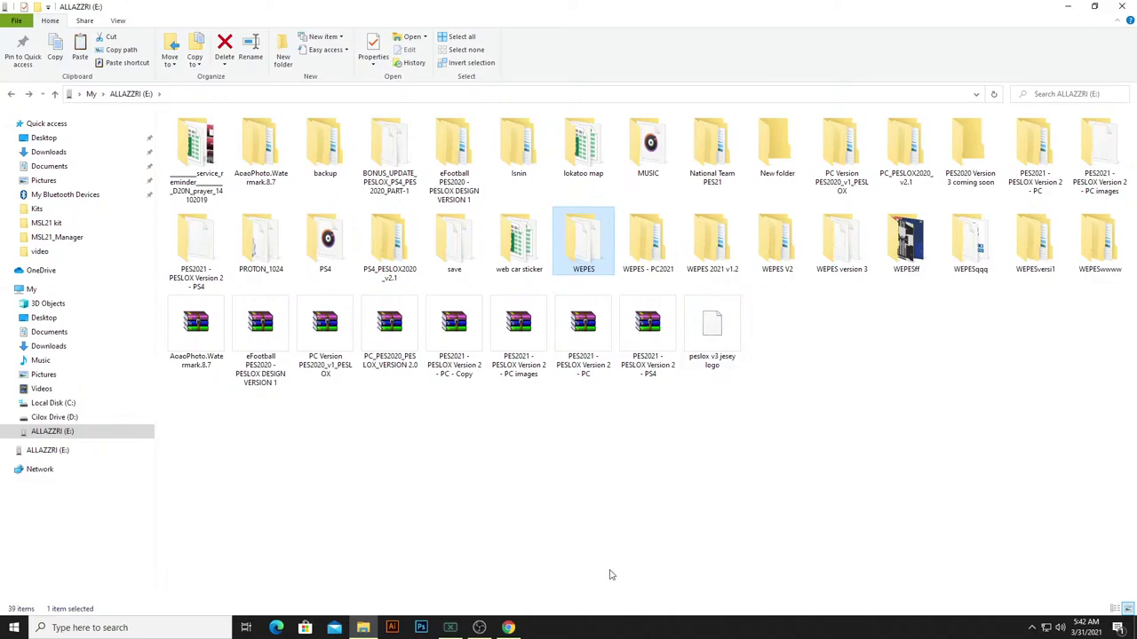
# - Copy the WEPES folder from the root of the ALLAZZRI (E:) drive
pyautogui.click(625, 482)
pyautogui.click(603, 240)
pyautogui.rightClick(603, 240)
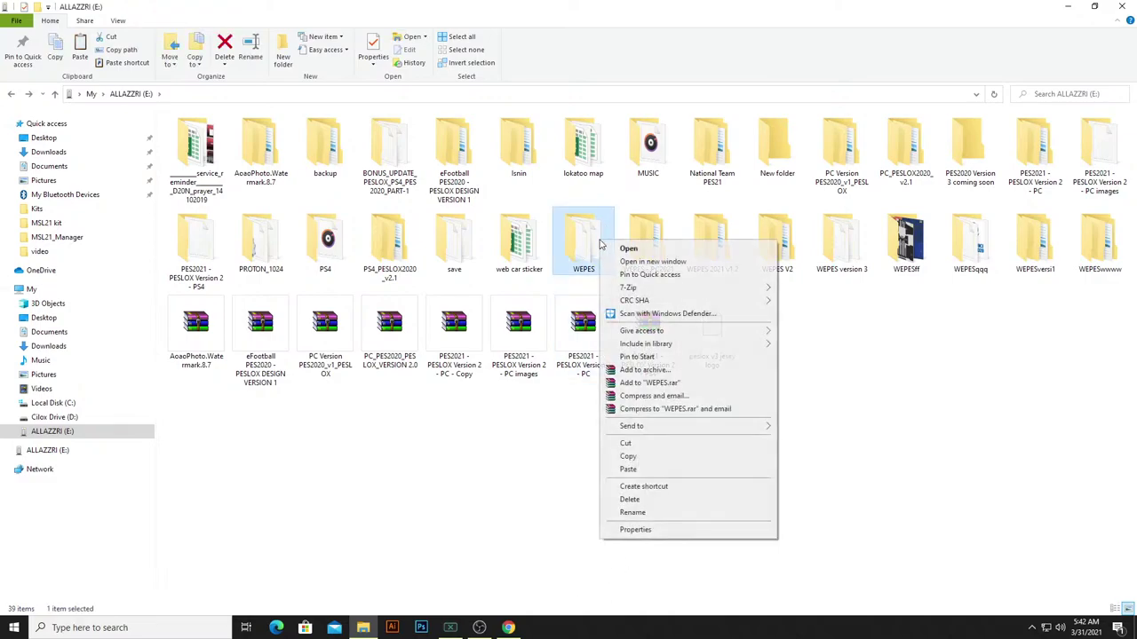
pyautogui.click(631, 456)
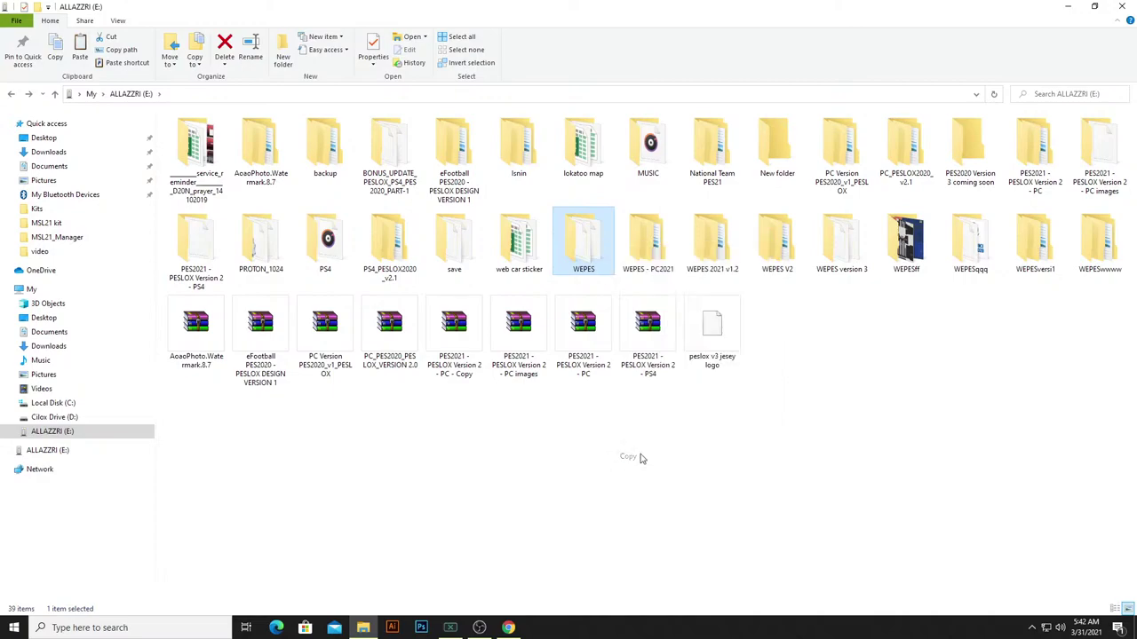
pyautogui.rightClick(584, 244)
pyautogui.click(627, 460)
# - Go to the eFootball PES 2021 SEASON UPDATE folder inside KONAMI in Documents
pyautogui.click(49, 166)
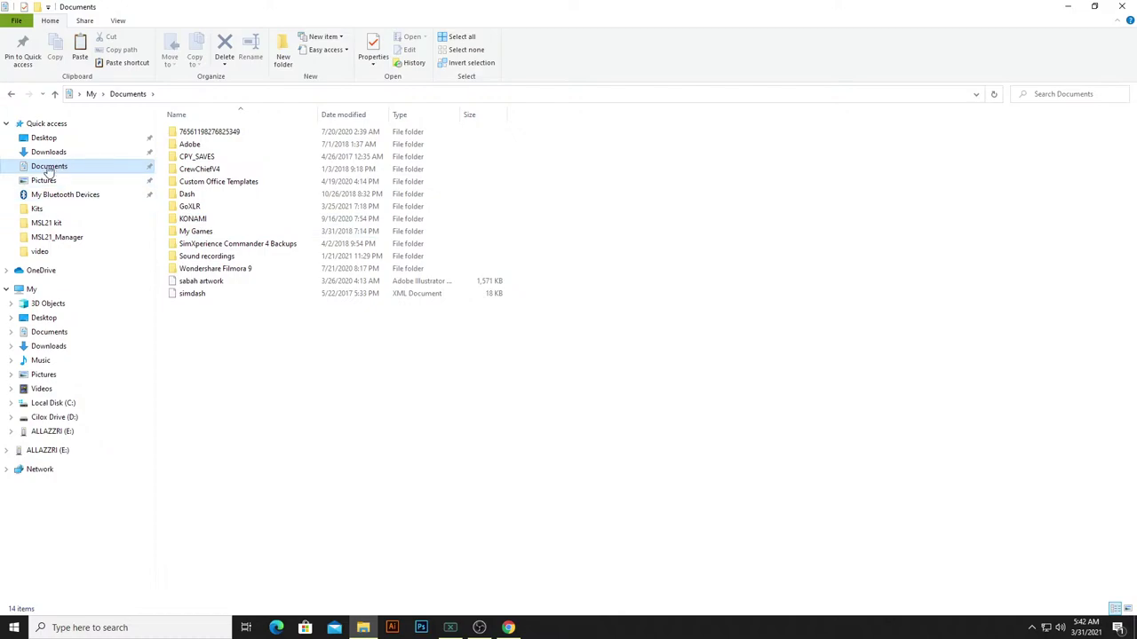
pyautogui.doubleClick(192, 219)
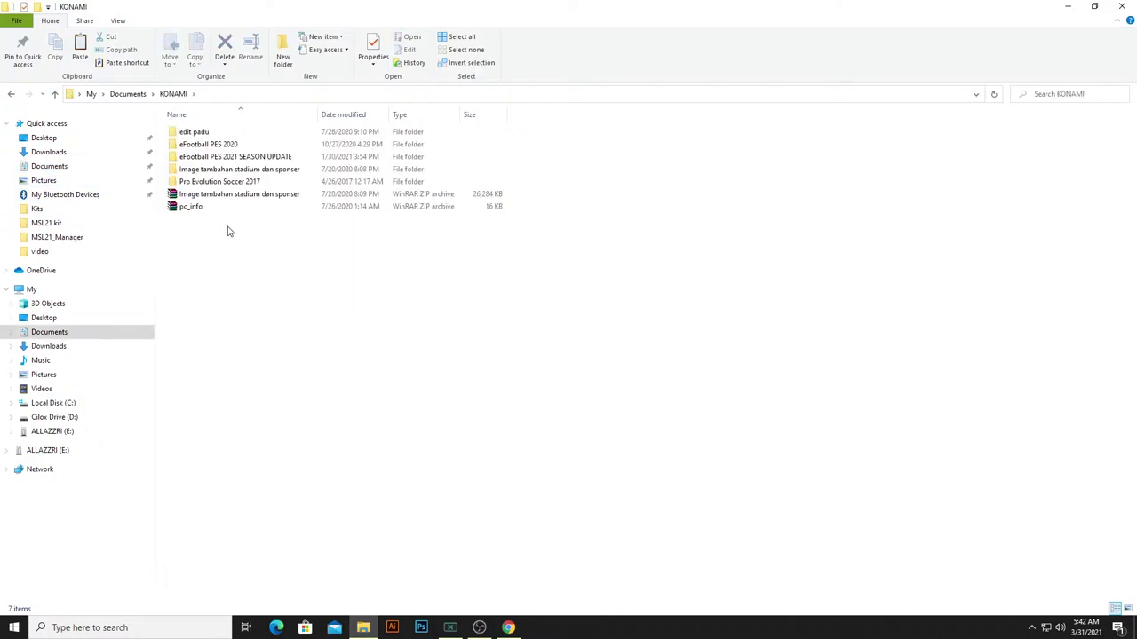
pyautogui.doubleClick(254, 158)
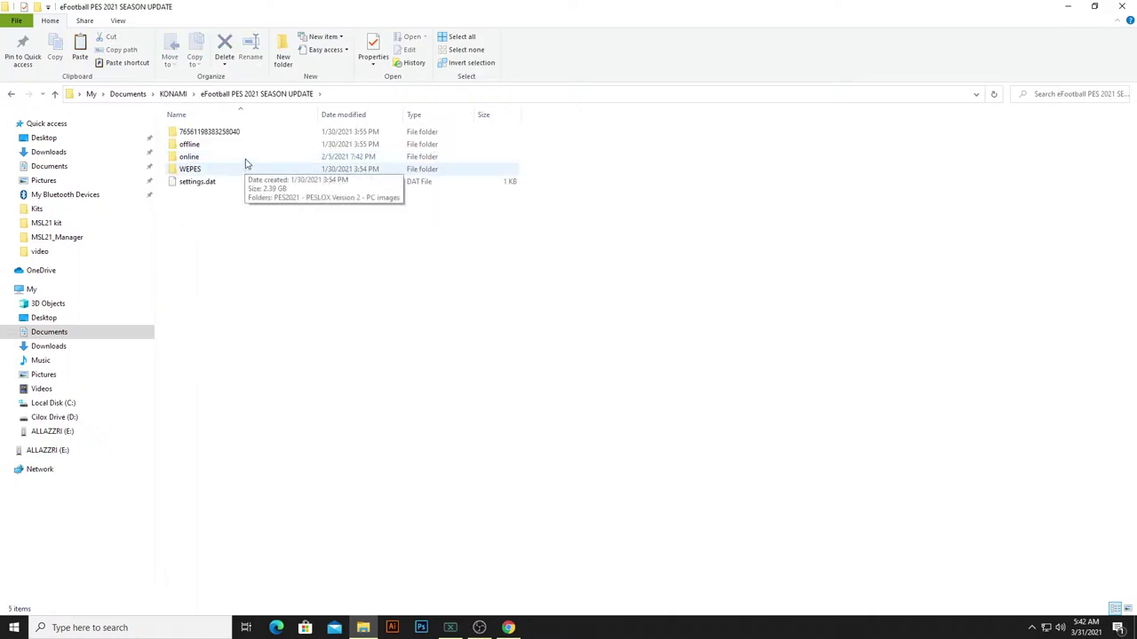
# - Check the save folder inside the numbered profile folder and return to the eFootball PES 2021 SEASON UPDATE folder
pyautogui.doubleClick(246, 138)
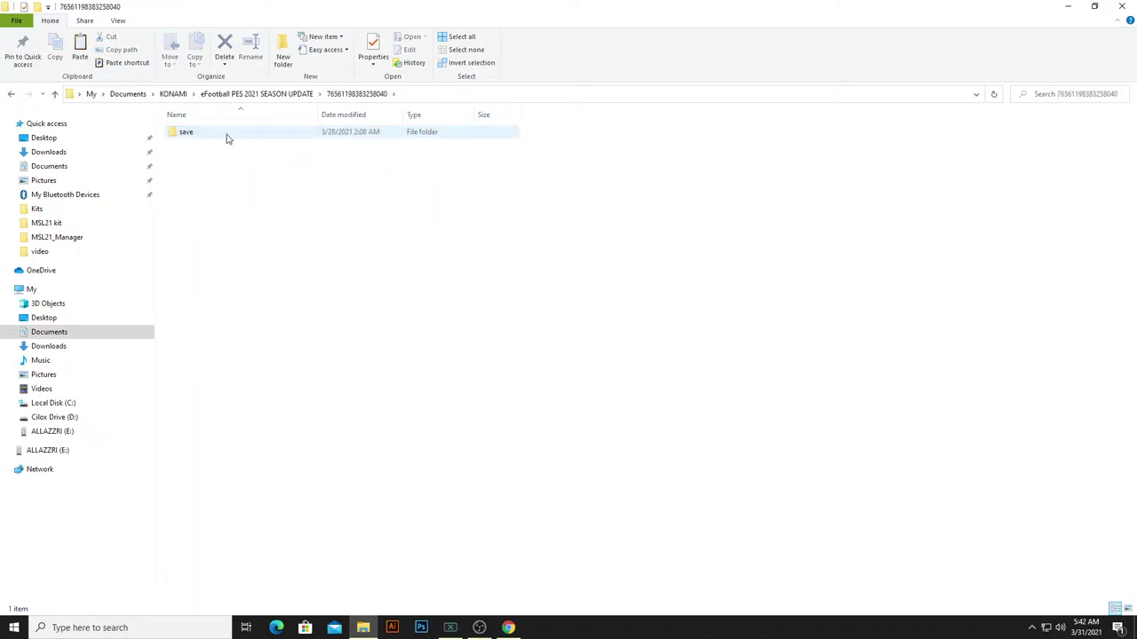
pyautogui.doubleClick(227, 136)
pyautogui.click(10, 94)
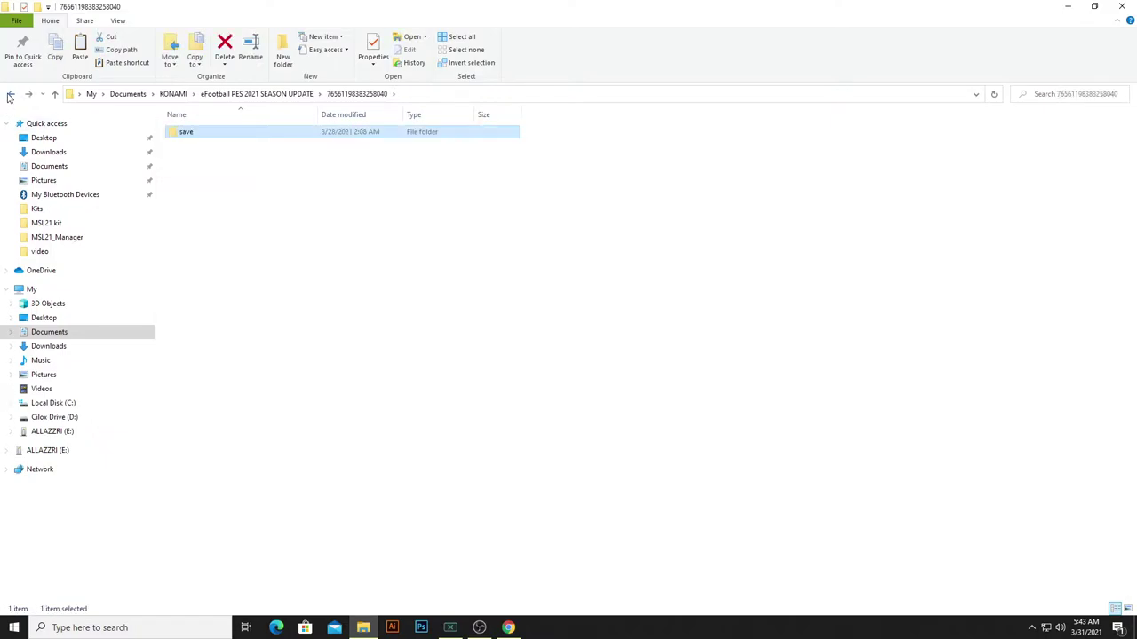
pyautogui.click(11, 94)
pyautogui.click(222, 208)
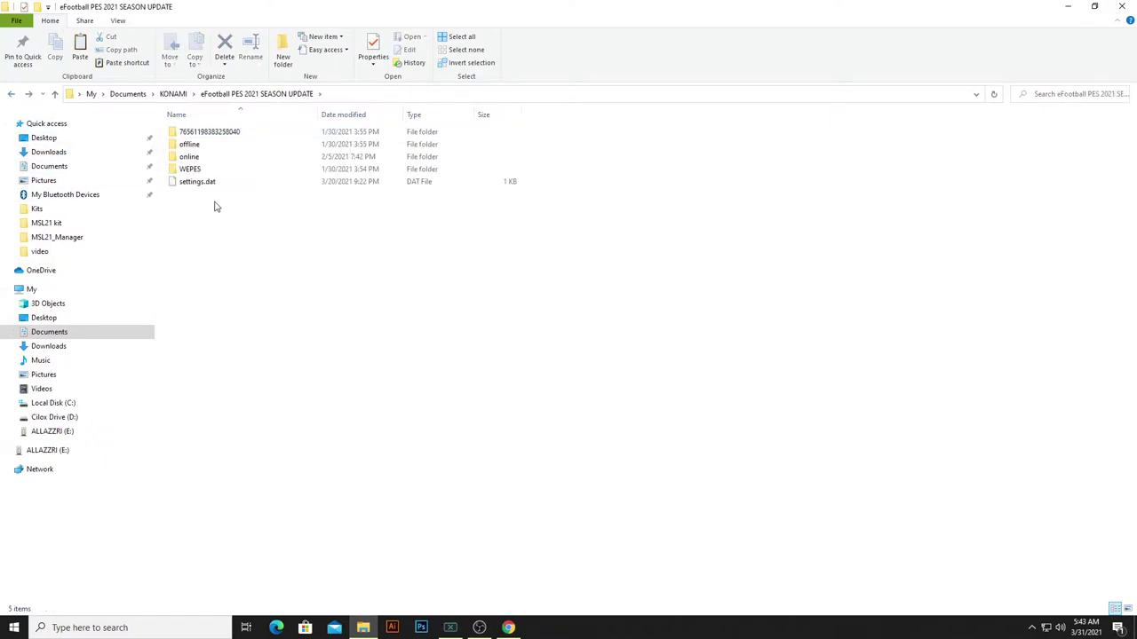
pyautogui.click(202, 171)
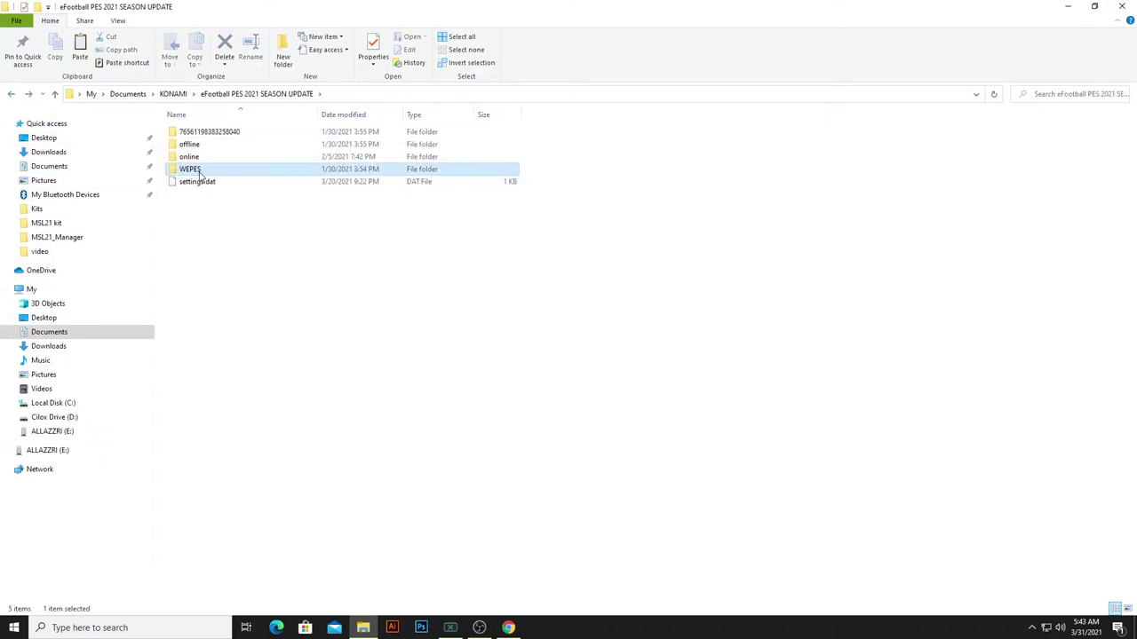
pyautogui.rightClick(252, 223)
pyautogui.click(217, 224)
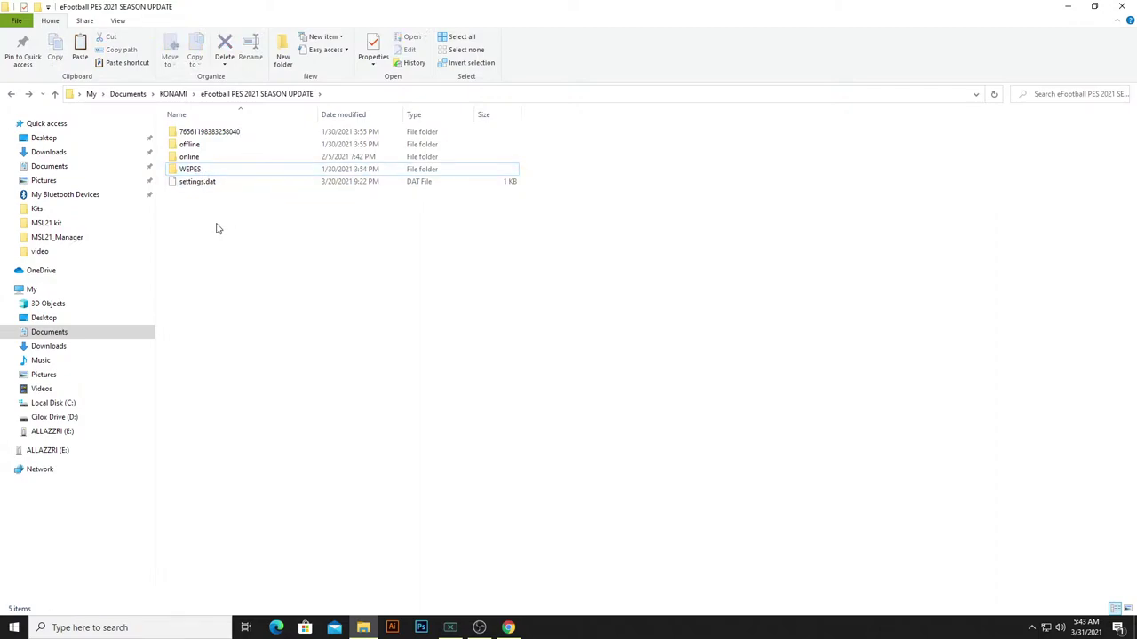
pyautogui.click(234, 169)
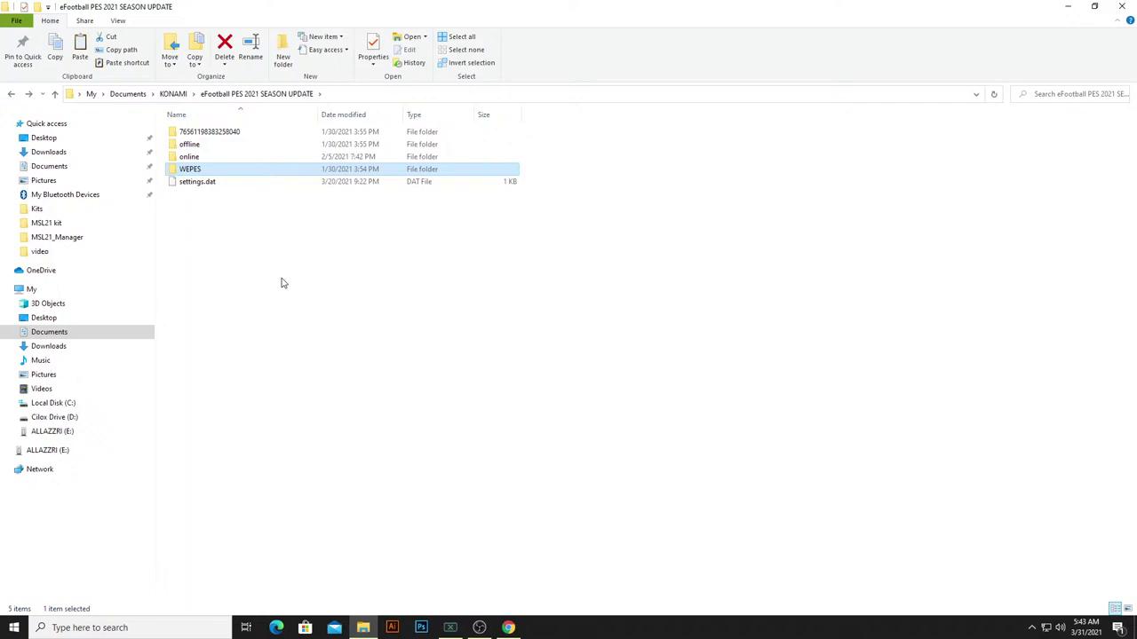
pyautogui.click(285, 276)
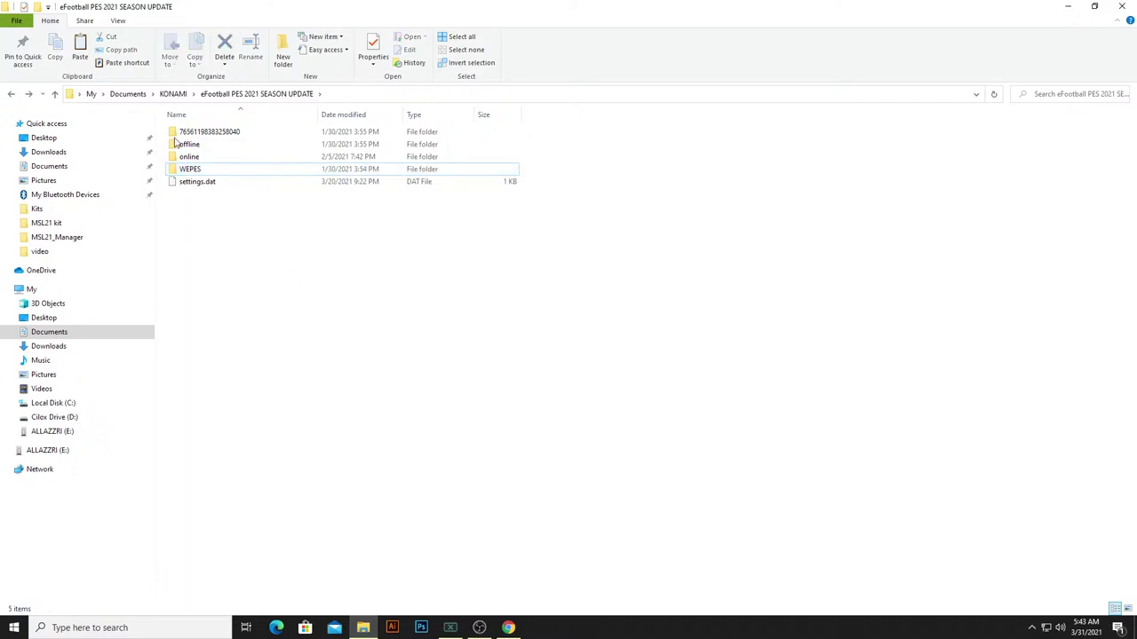
pyautogui.click(224, 171)
pyautogui.click(302, 247)
pyautogui.click(223, 170)
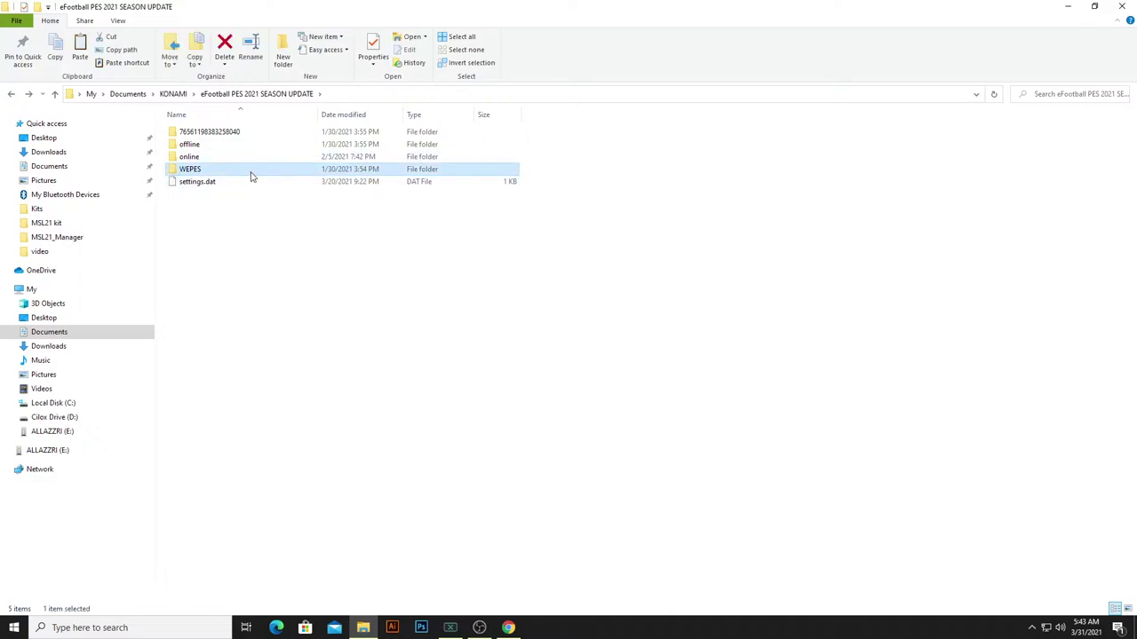
pyautogui.click(266, 243)
pyautogui.click(217, 173)
pyautogui.click(291, 317)
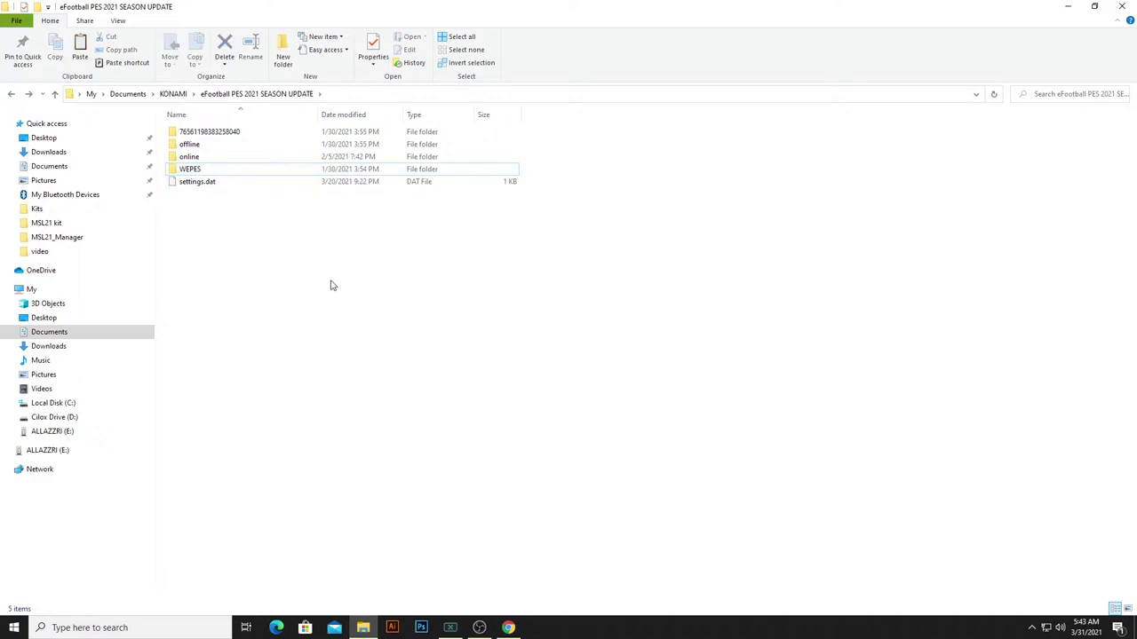
pyautogui.click(222, 172)
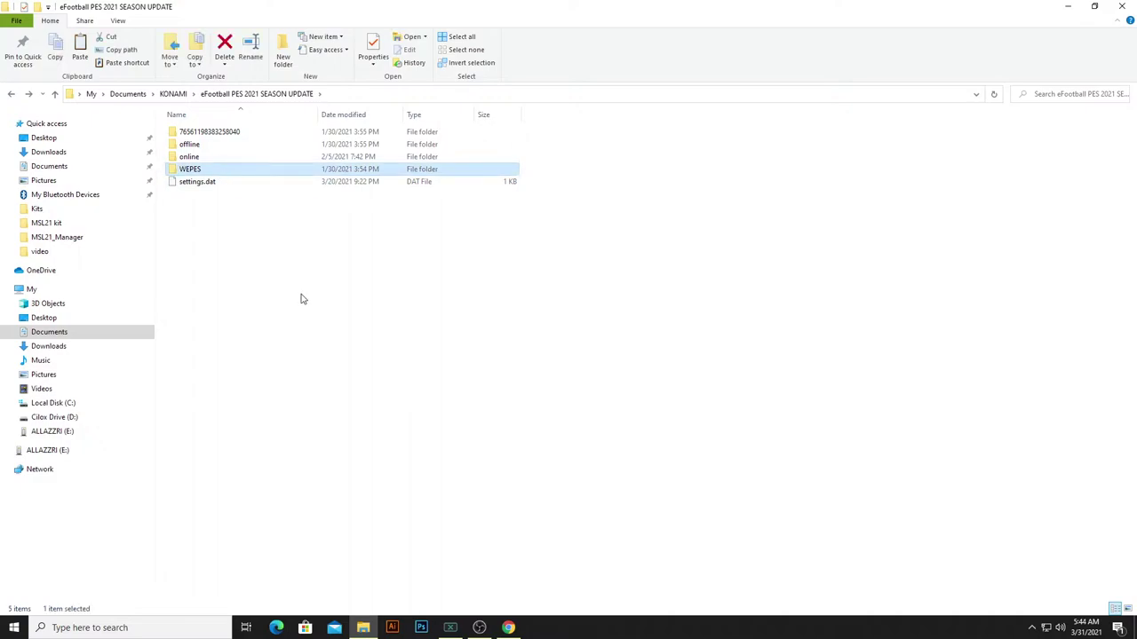
pyautogui.click(303, 298)
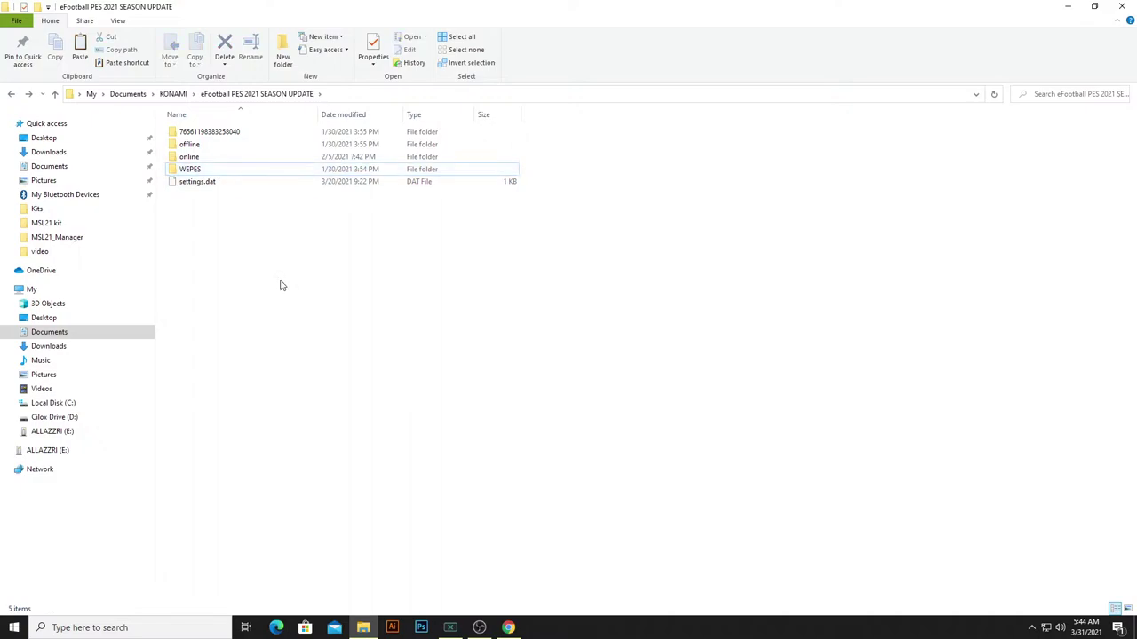
# - Go back to the Documents folder and close the File Explorer window
pyautogui.click(11, 94)
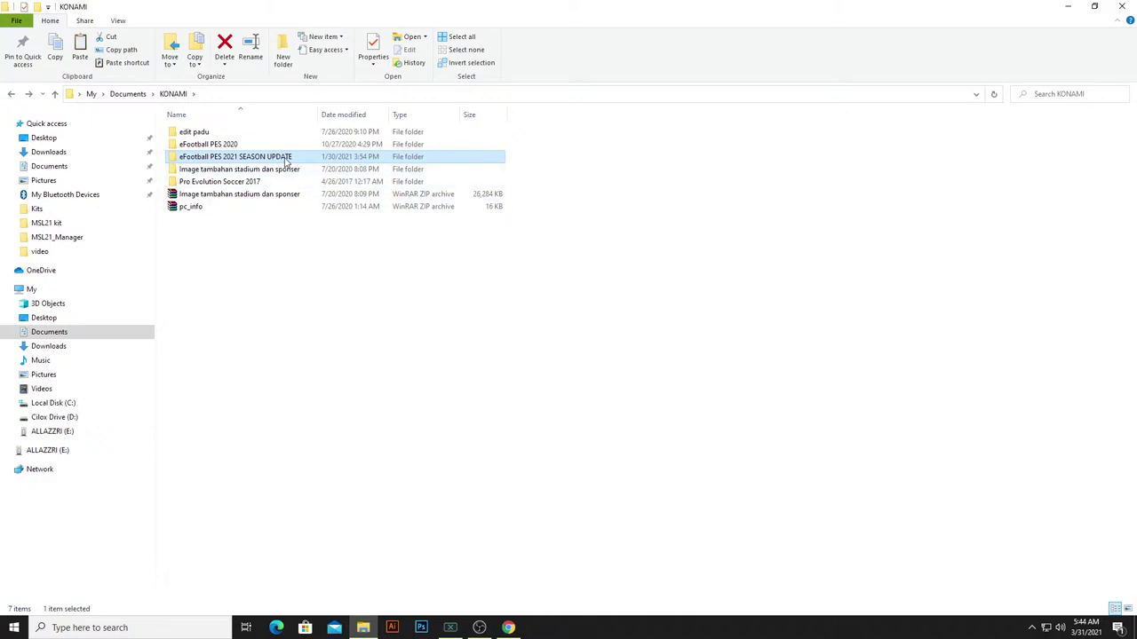
pyautogui.click(10, 94)
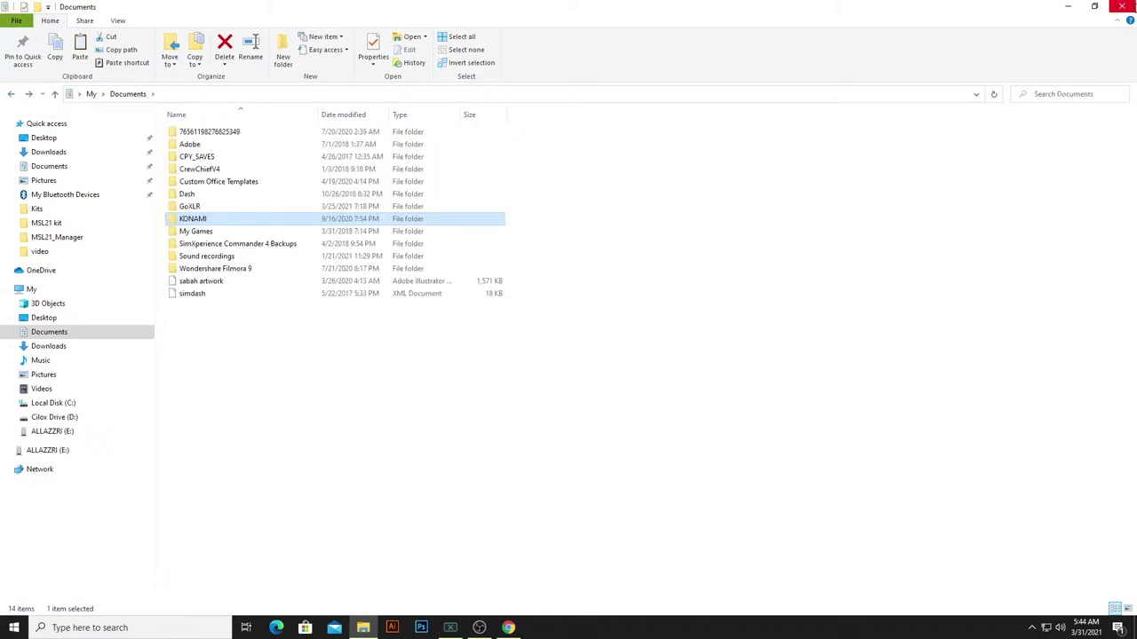
pyautogui.click(1130, 6)
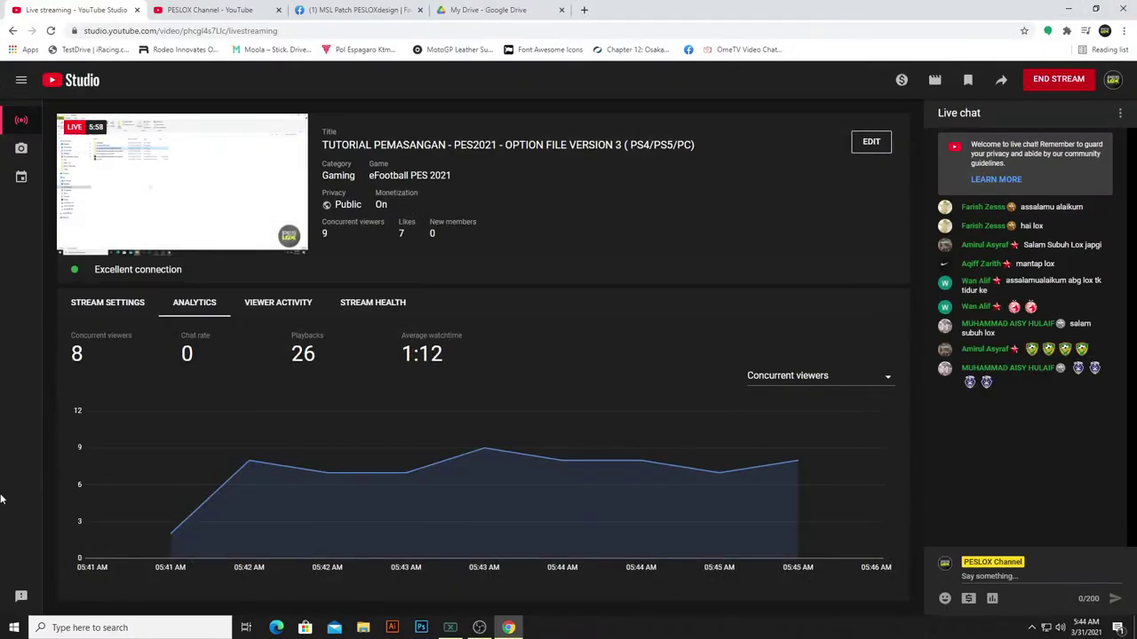
# - Switch to OBS to check the stream's capture sources, and return to the PES 2021 game view
pyautogui.click(477, 630)
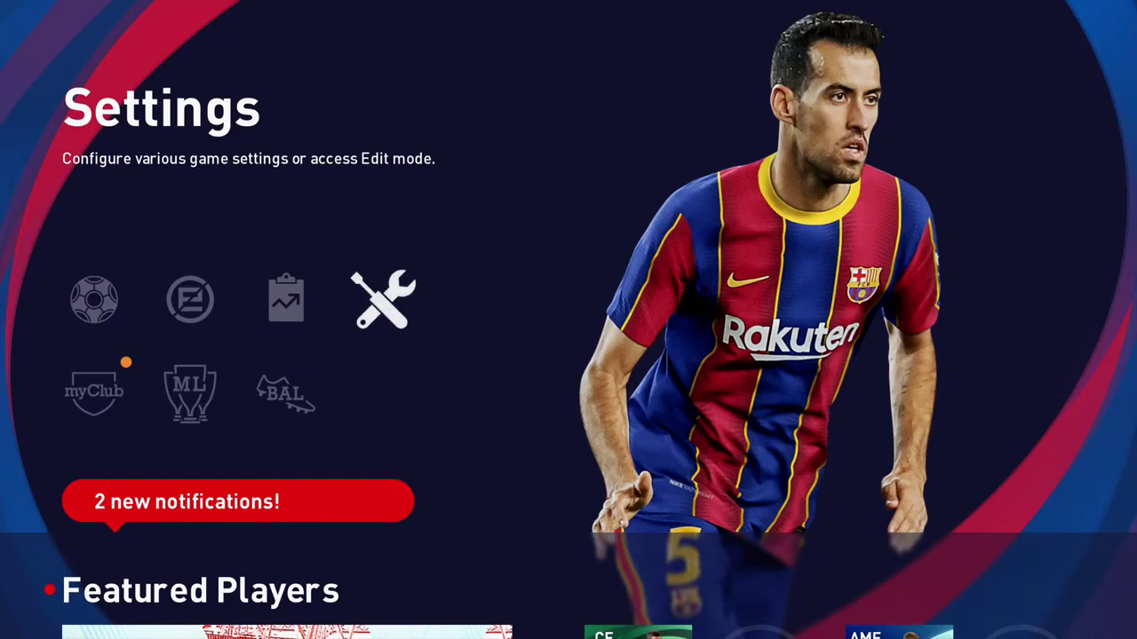
pyautogui.hotkey('alt', 'Tab')
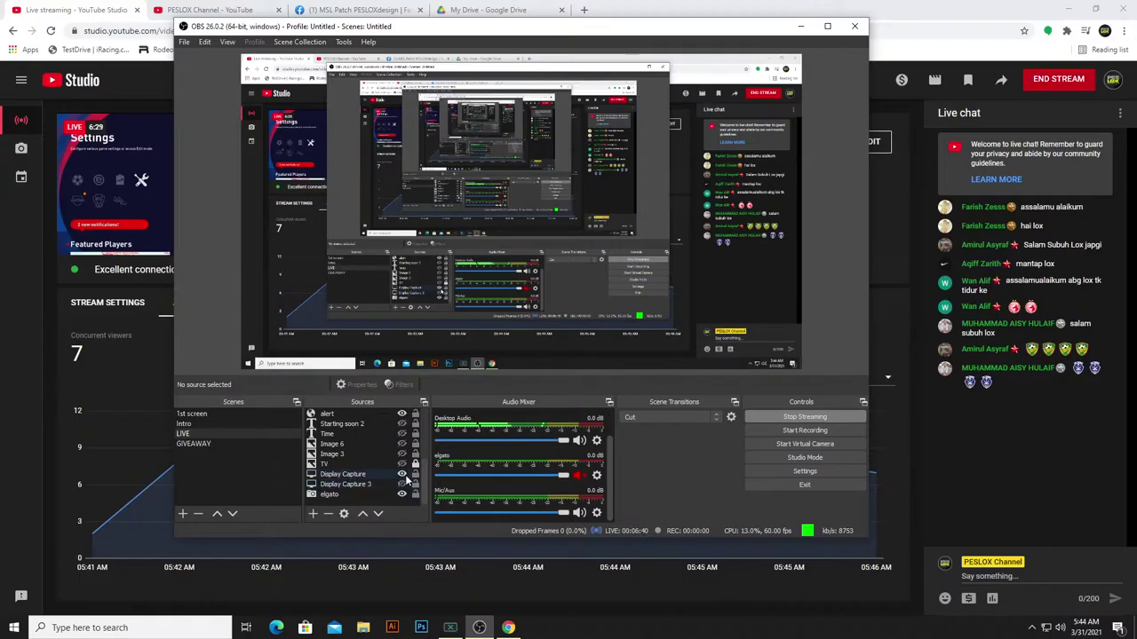
pyautogui.hotkey('alt', 'Tab')
# - Enter Edit mode and look through the Edit Menu entries as far as Import/Export
pyautogui.press('Return')
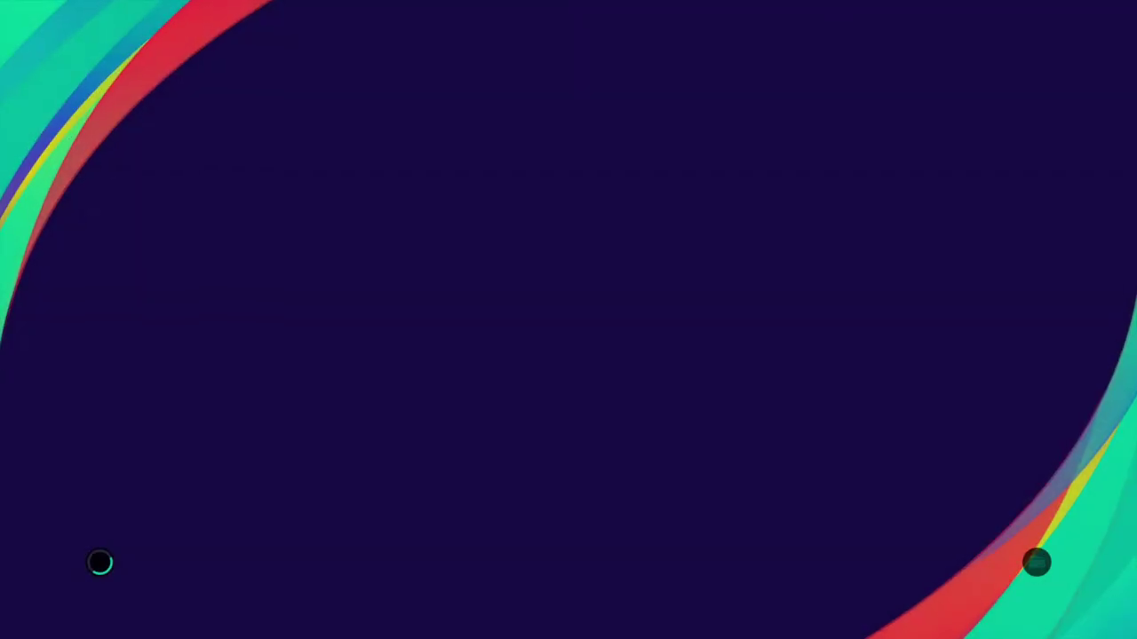
pyautogui.press('Down')
pyautogui.press('Down')
pyautogui.press('Down')
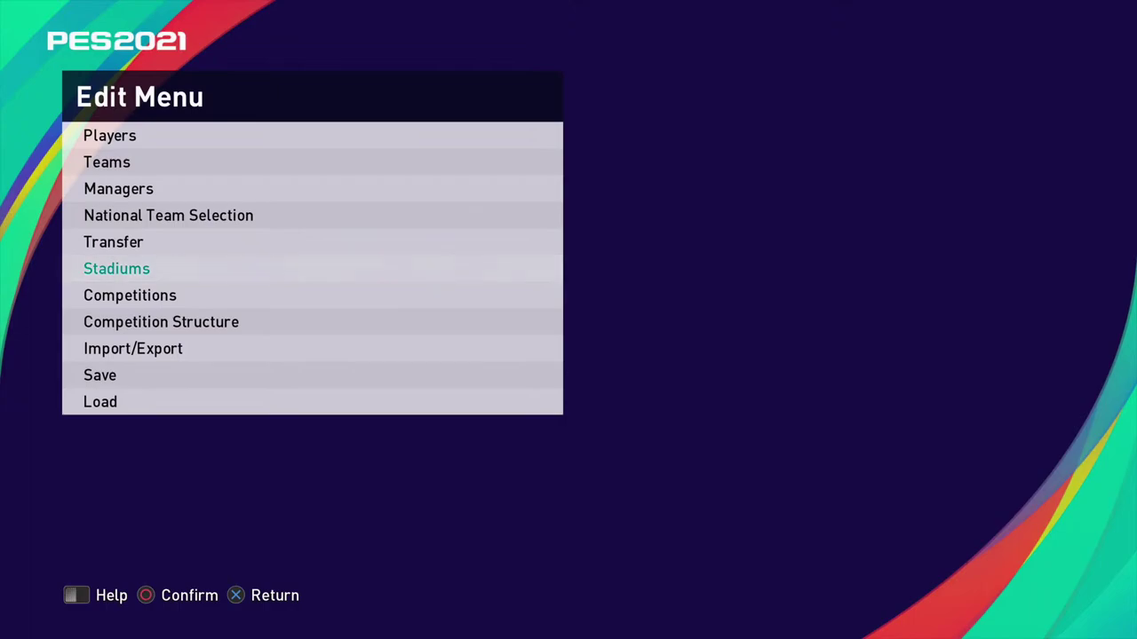
pyautogui.press('Up')
pyautogui.press('Up')
pyautogui.press('Down')
pyautogui.press('Down')
pyautogui.press('Down')
pyautogui.press('Down')
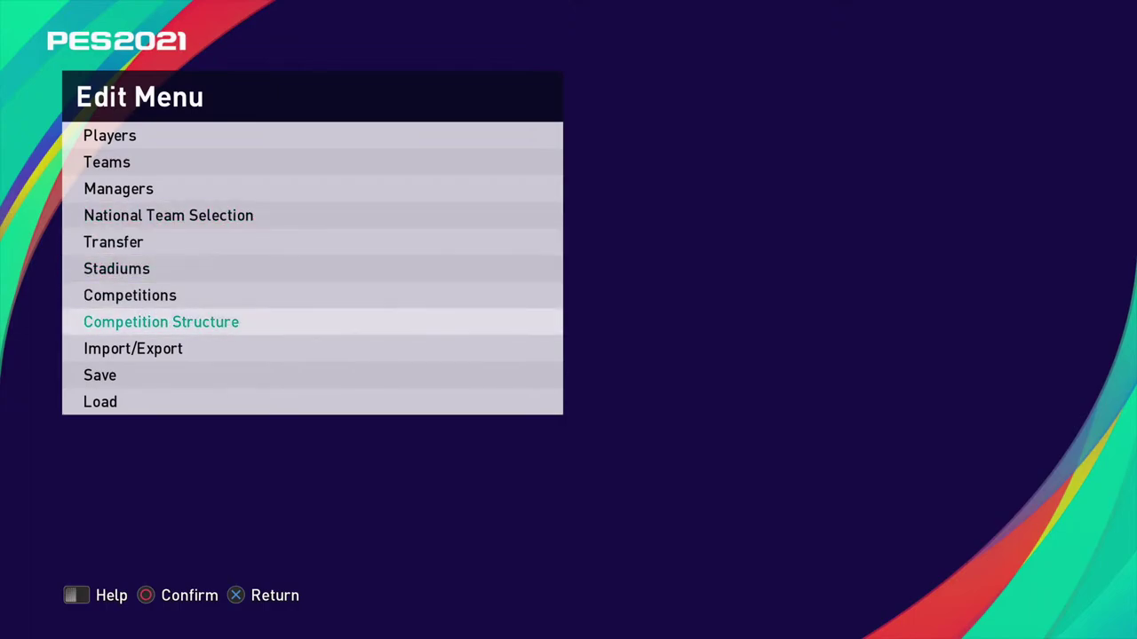
pyautogui.press('Up')
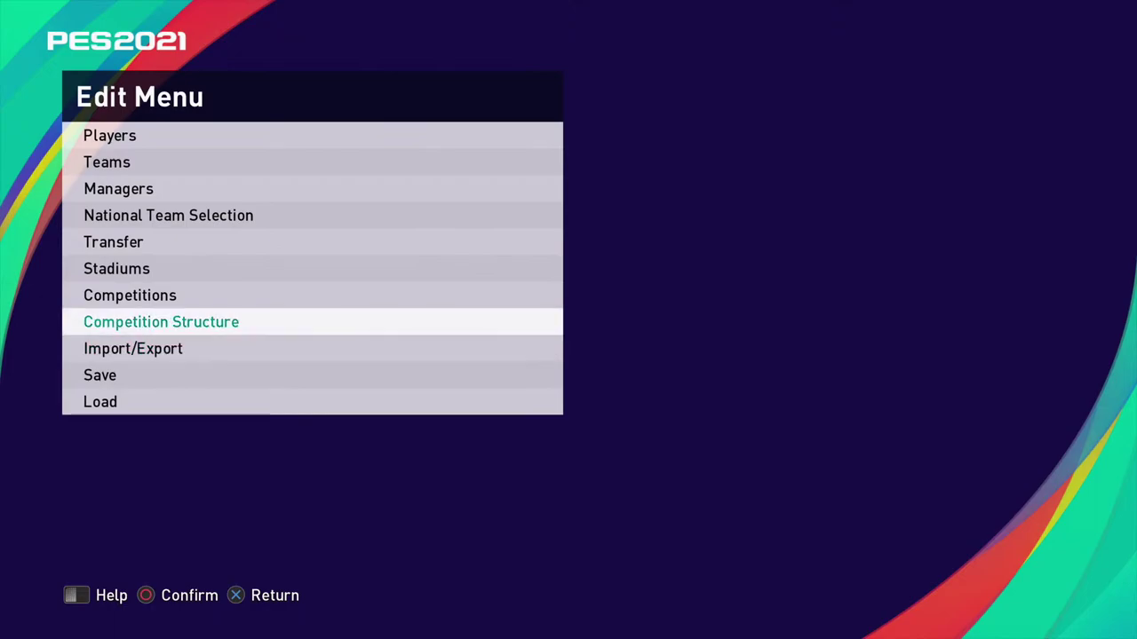
pyautogui.press('Down')
pyautogui.press('Down')
pyautogui.press('Up')
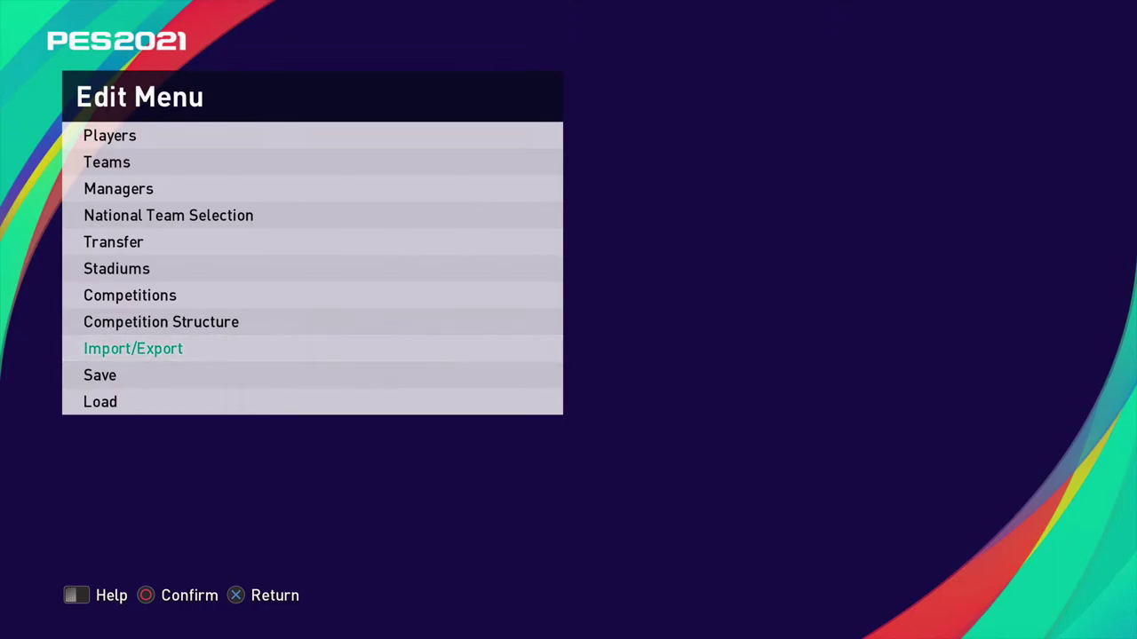
# - Finish editing and return to the Top Menu
pyautogui.press('Escape')
pyautogui.press('Right')
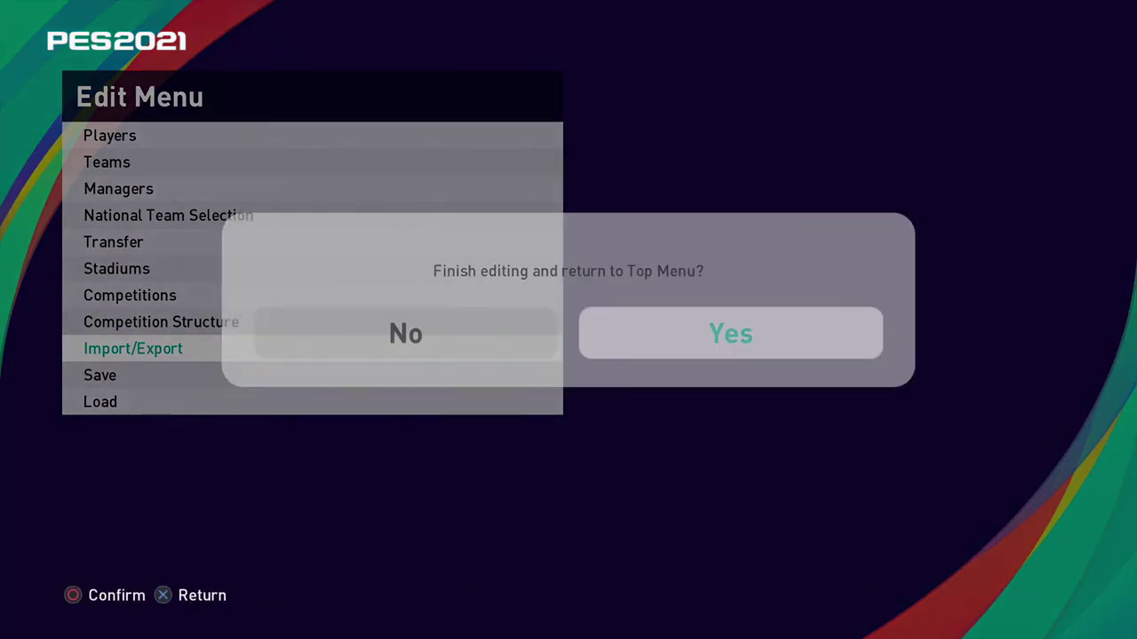
pyautogui.press('Return')
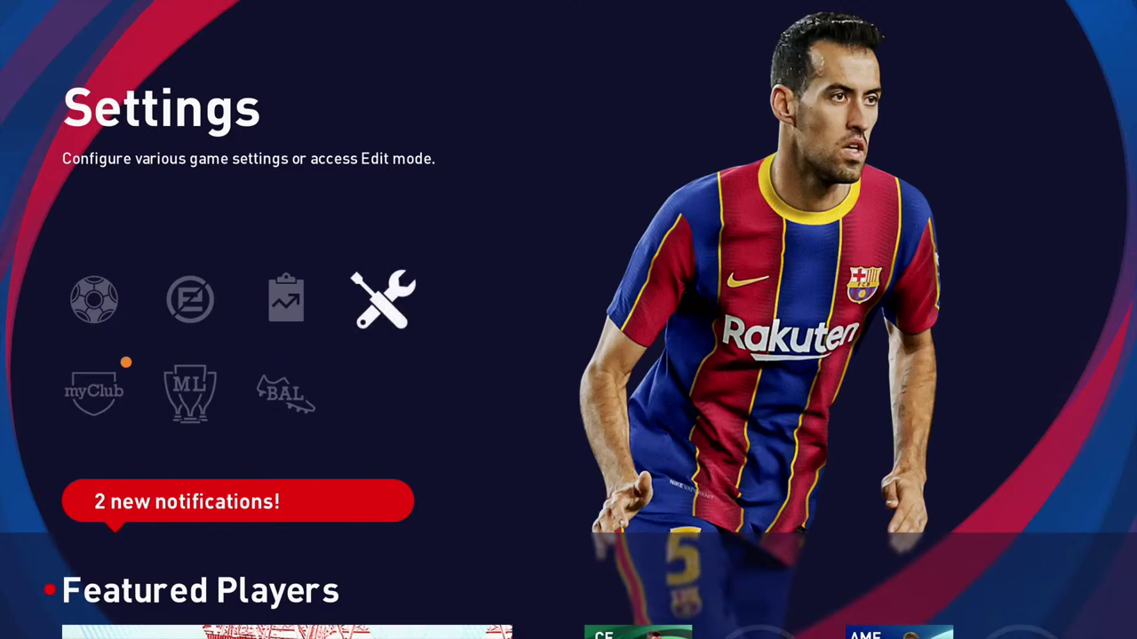
# - Go into the game's Settings and open Apply latest Live Update
pyautogui.press('Down')
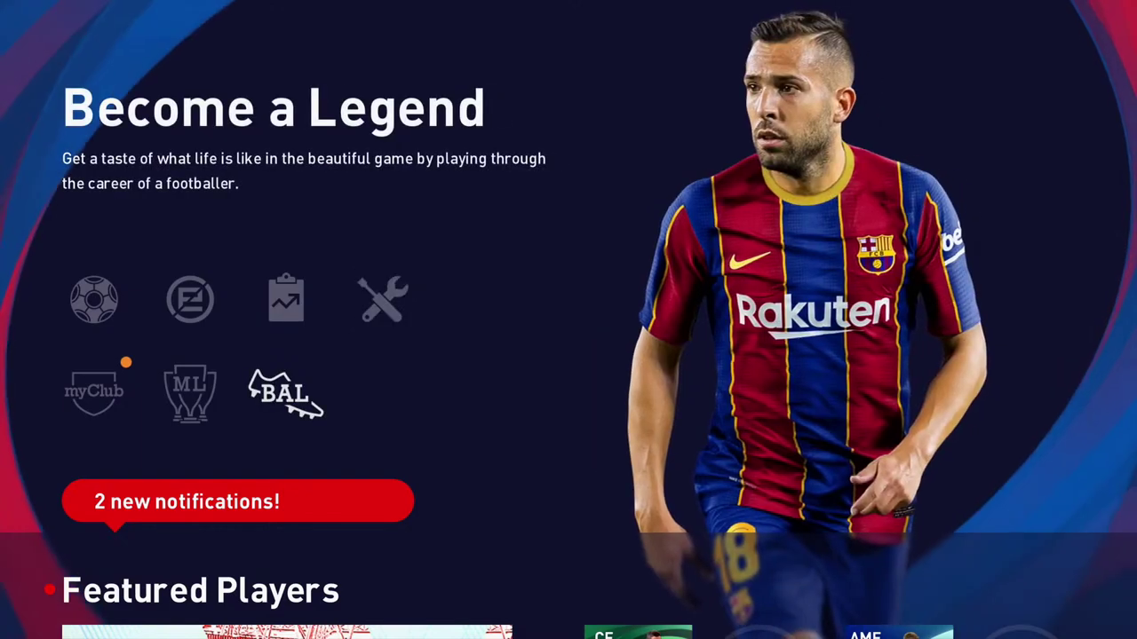
pyautogui.press('Up')
pyautogui.press('Right')
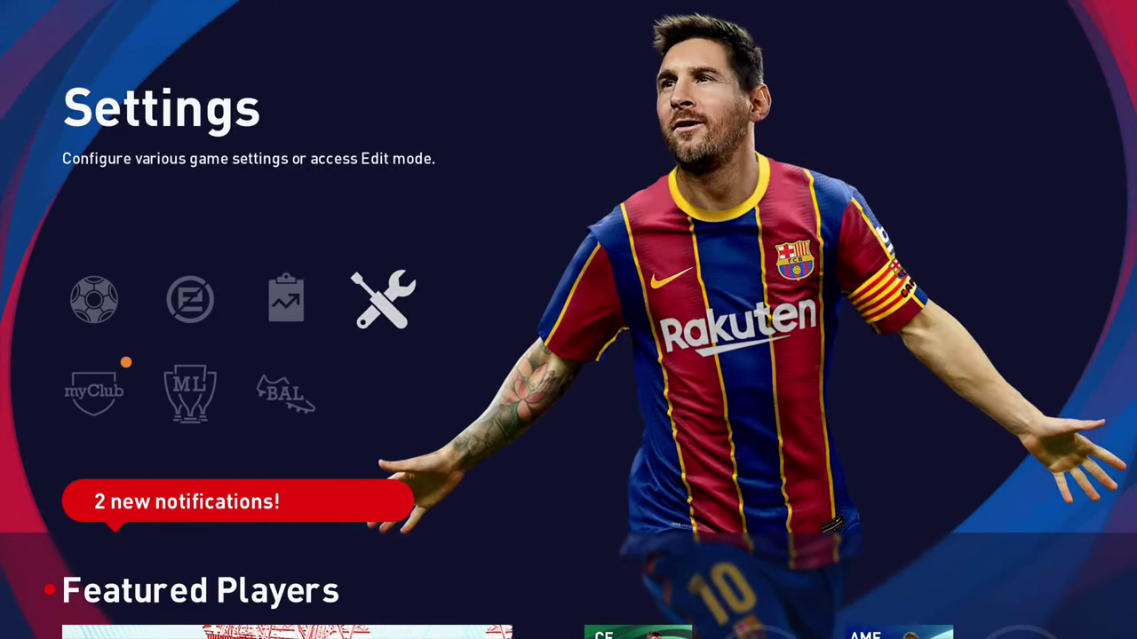
pyautogui.press('Return')
pyautogui.press('Down')
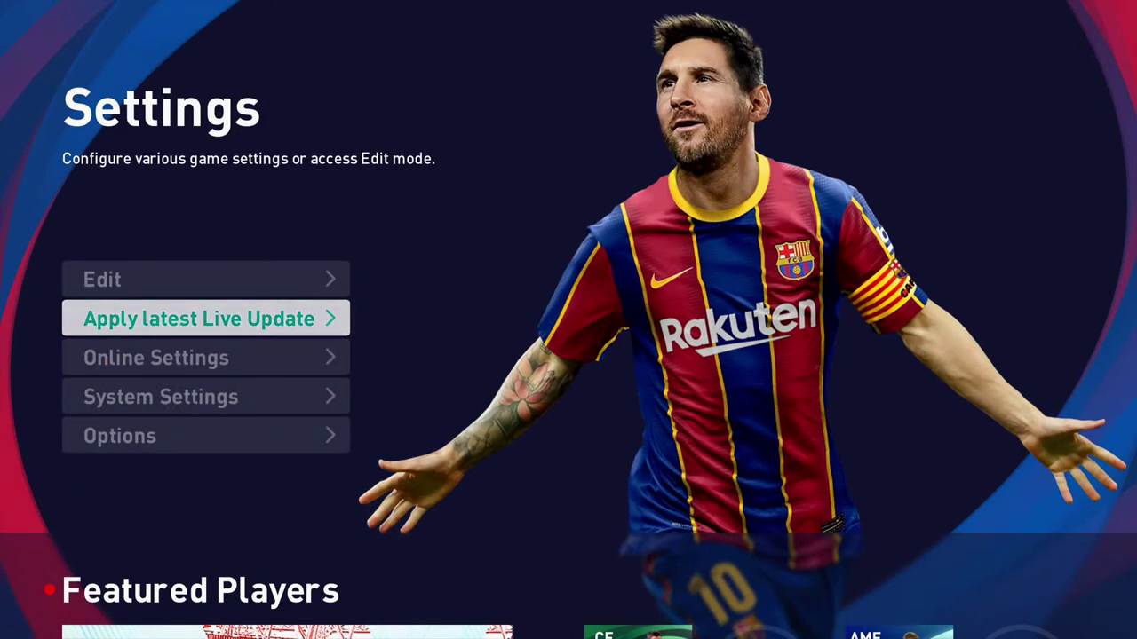
pyautogui.press('Up')
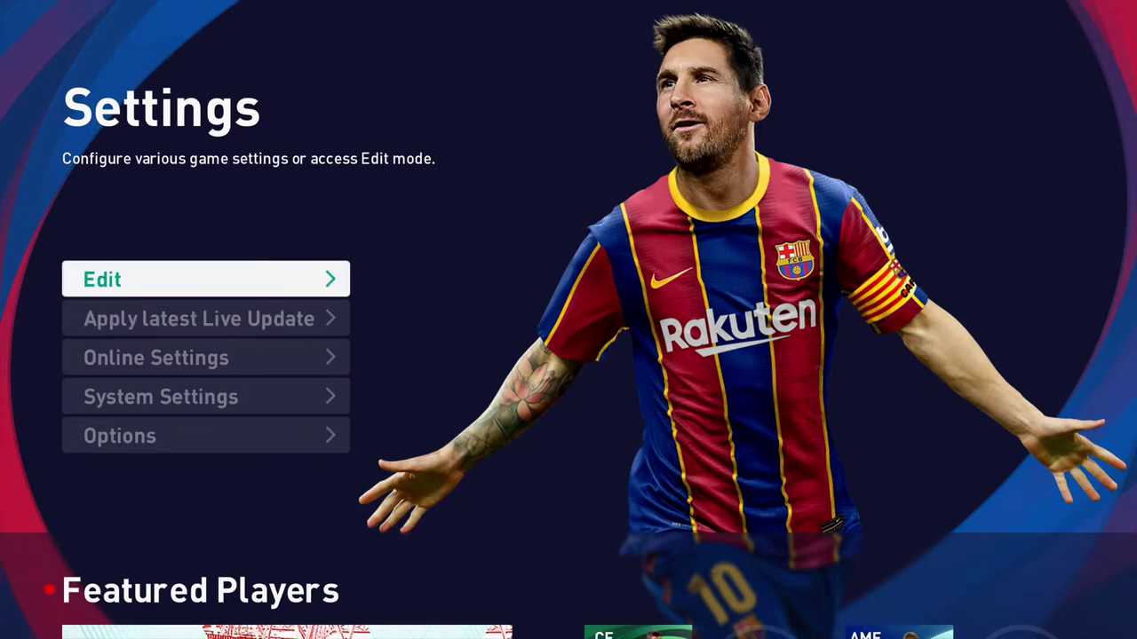
pyautogui.press('Down')
pyautogui.press('Up')
pyautogui.press('Down')
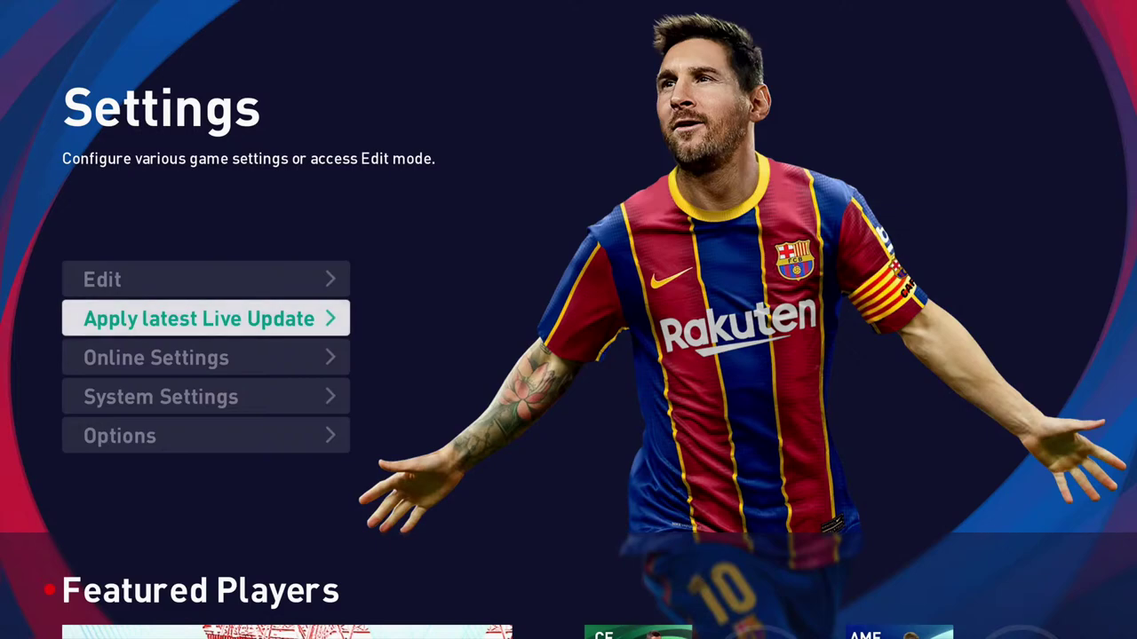
pyautogui.press('Return')
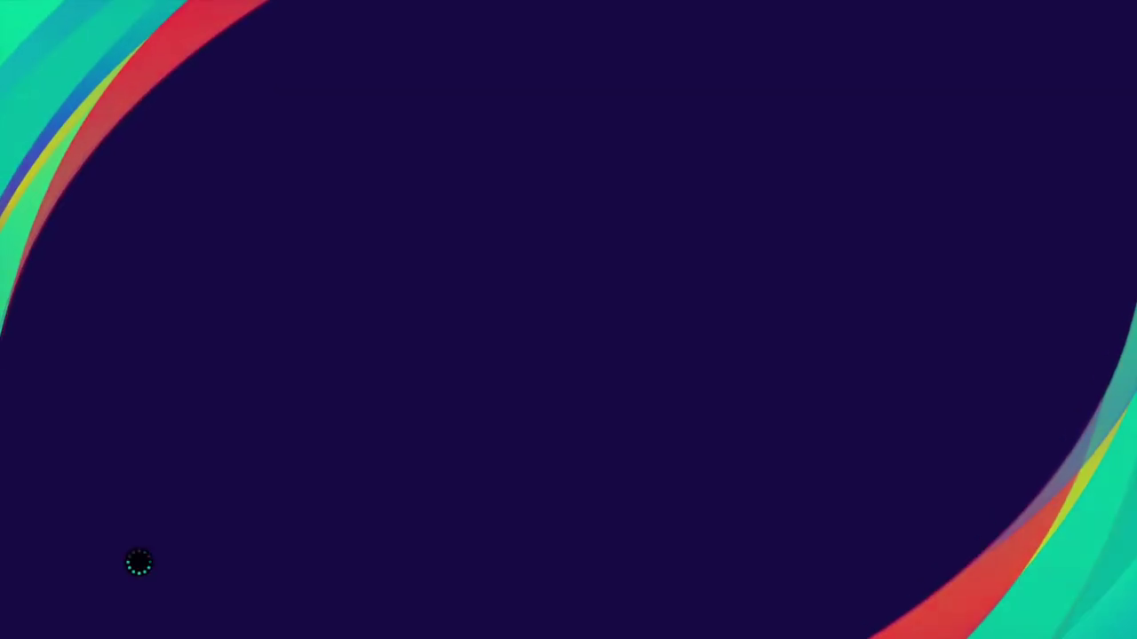